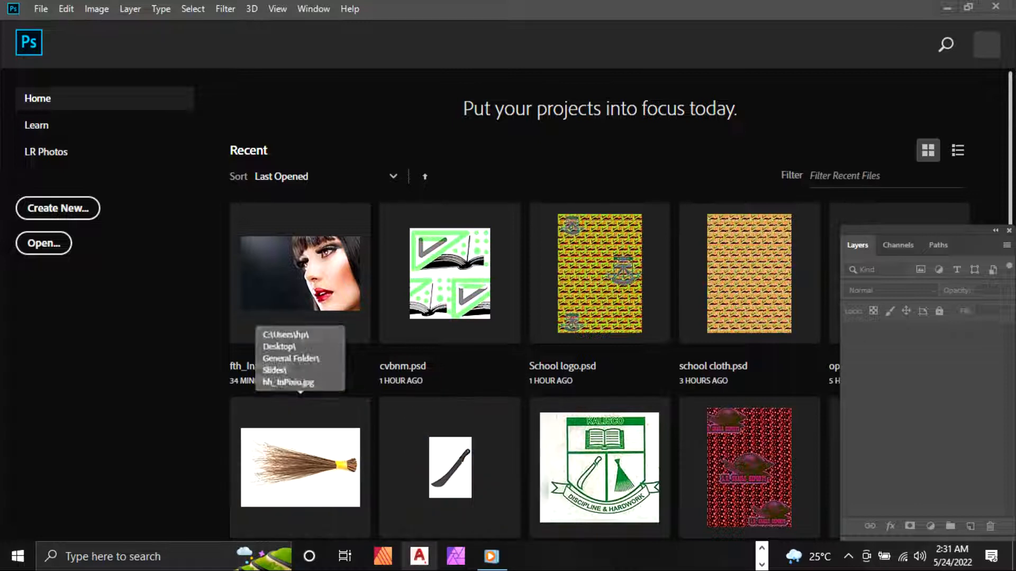
# Step: Open the image 8b9de48b73b97638499ae8dcd03b67ac_InPixio from the Slides folder
pyautogui.click(762, 549)
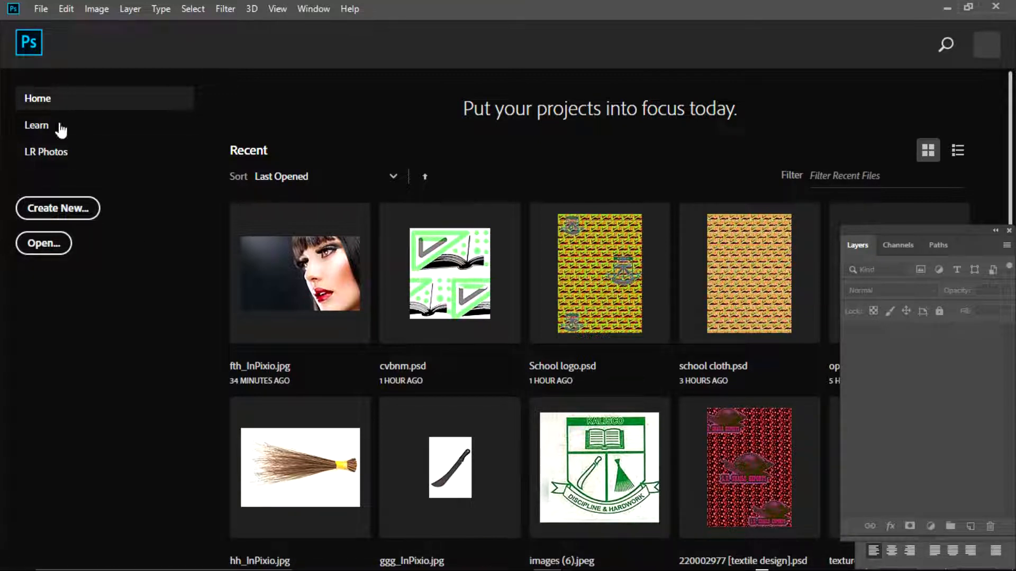
pyautogui.click(58, 244)
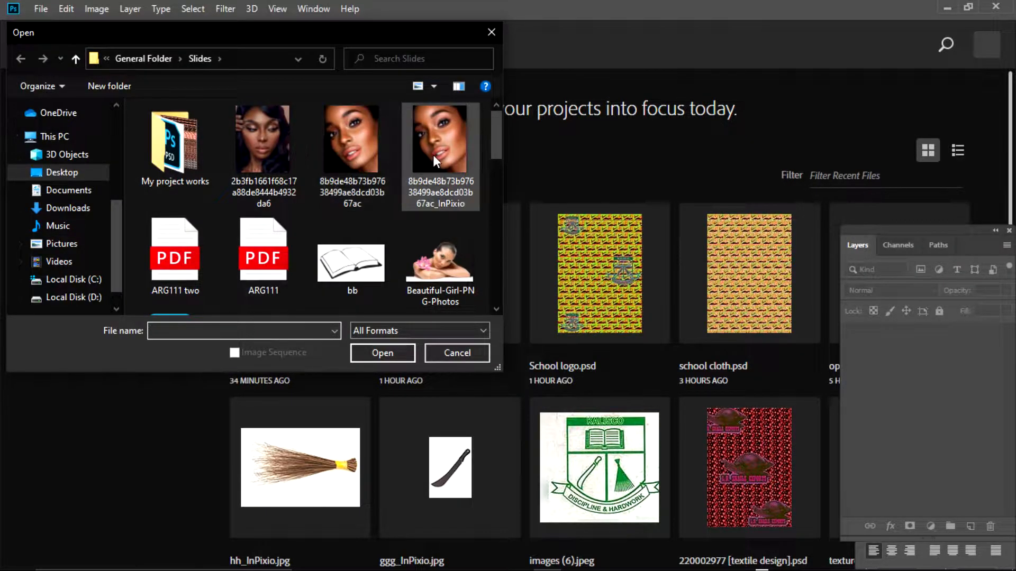
pyautogui.click(443, 143)
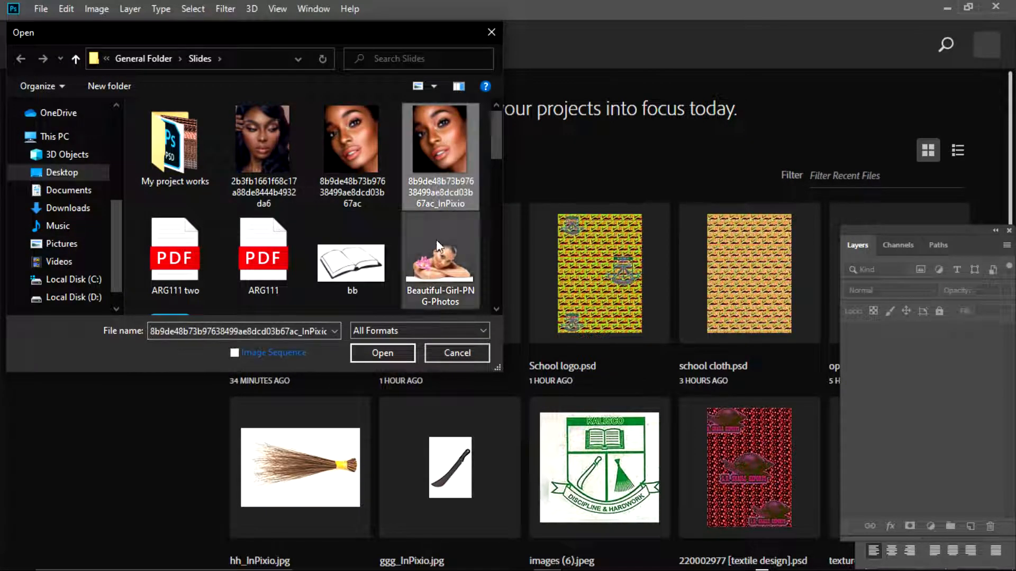
pyautogui.click(396, 350)
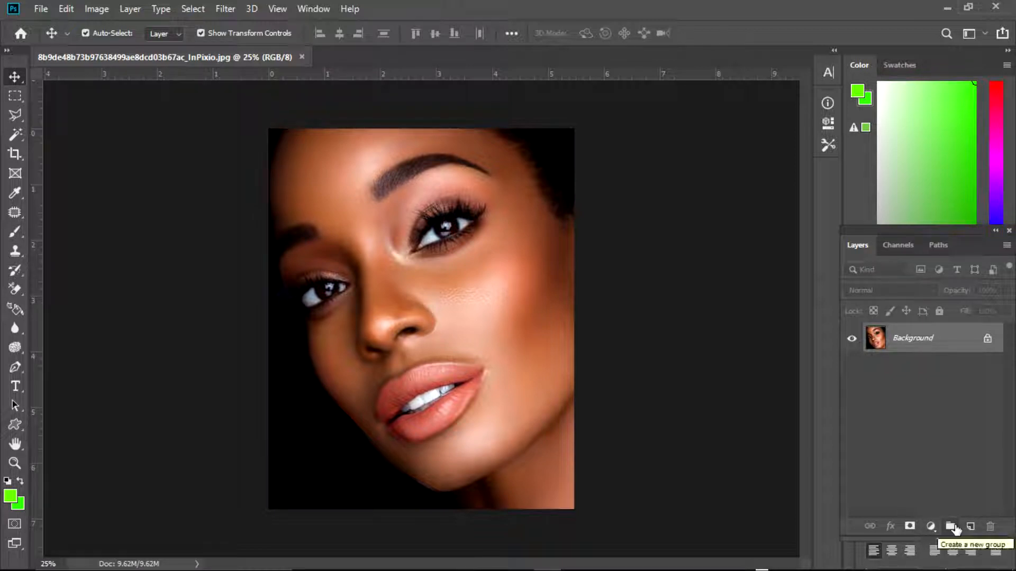
# Step: Add a new layer above the Background and fill it with 50% Gray in Normal mode at 100% opacity
pyautogui.click(971, 527)
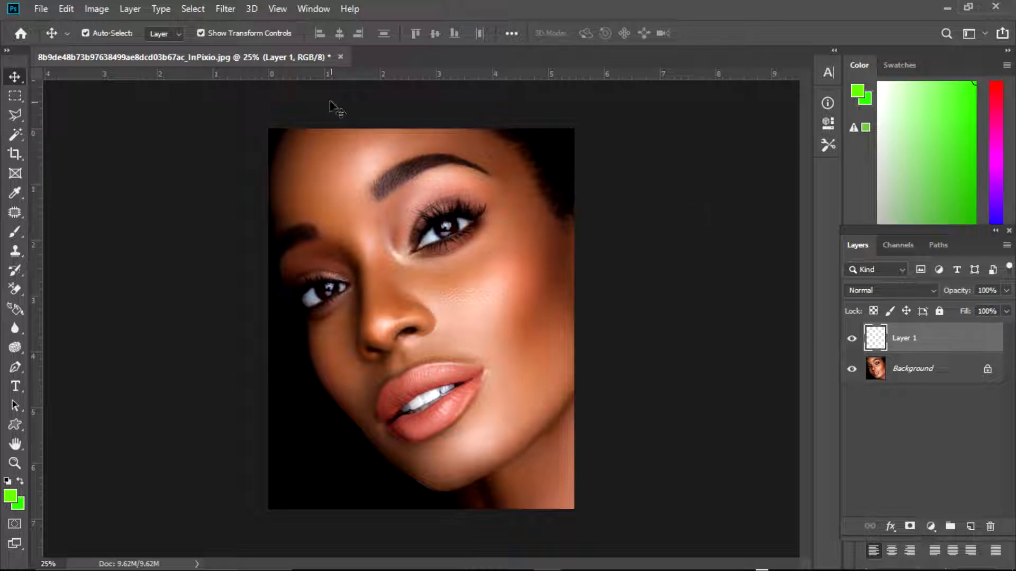
pyautogui.click(70, 8)
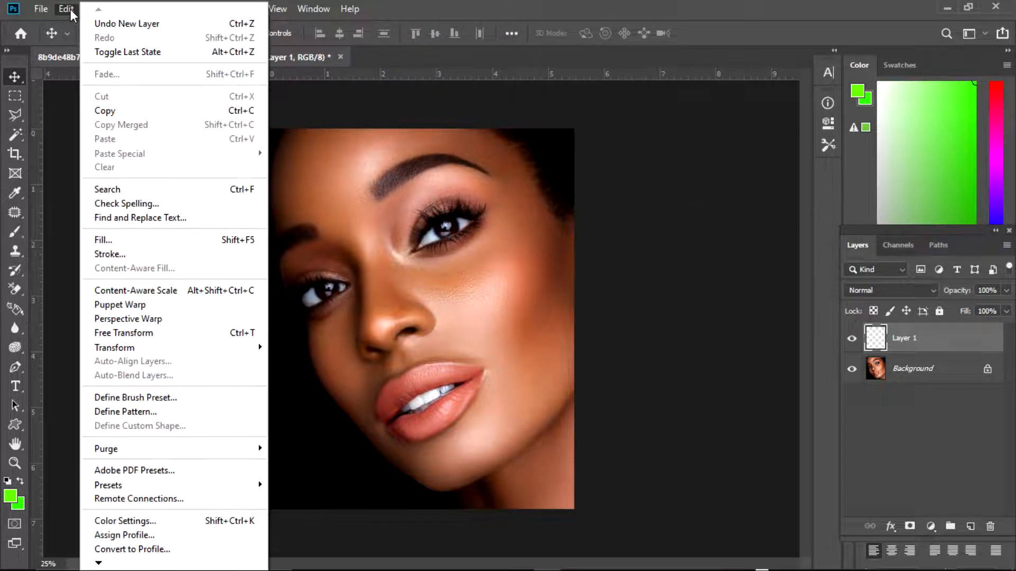
pyautogui.click(145, 240)
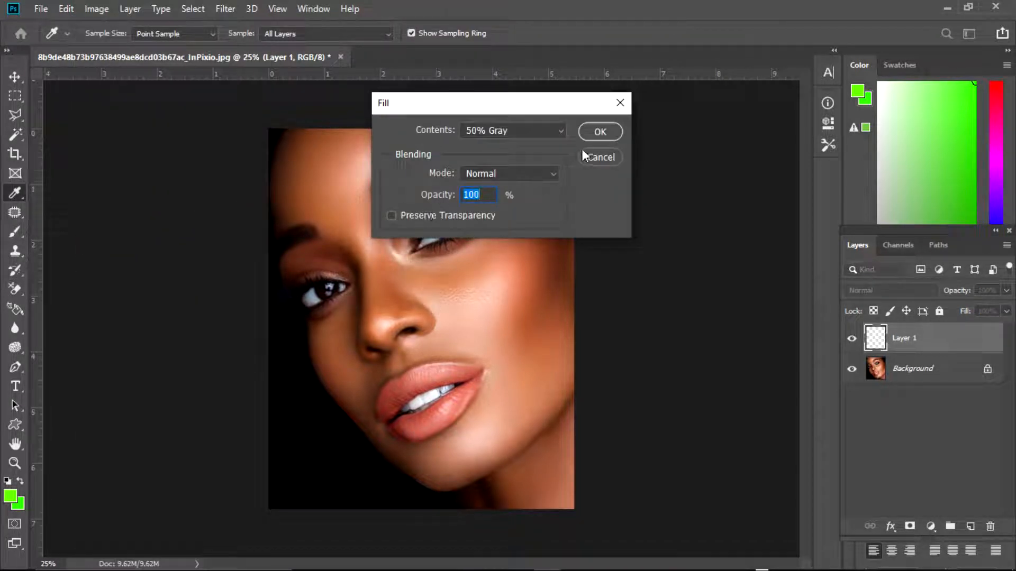
pyautogui.click(600, 137)
pyautogui.press('v')
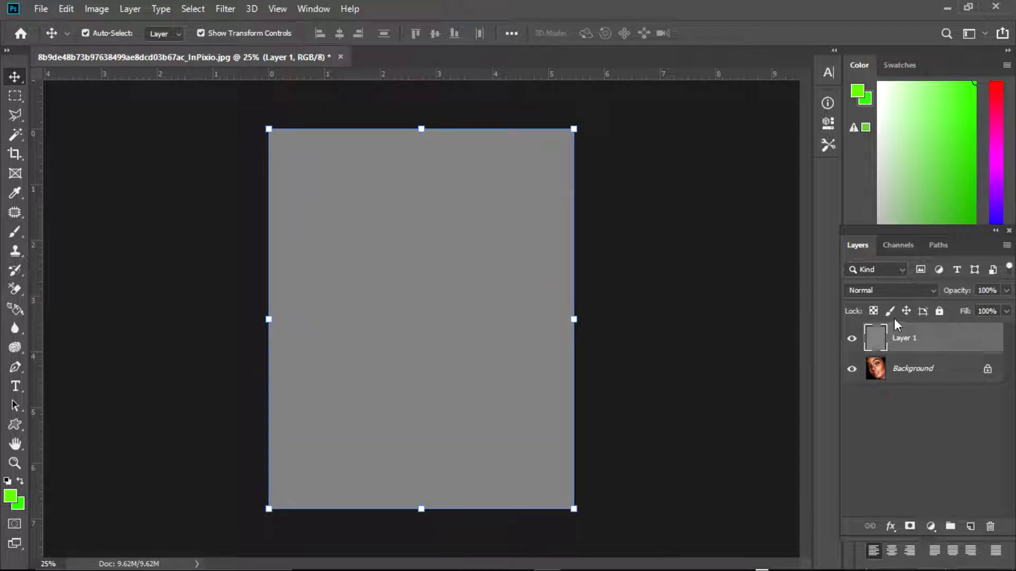
# Step: Rename the gray layer as textures and set its blending mode to Overlay
pyautogui.doubleClick(914, 342)
pyautogui.write('textures')
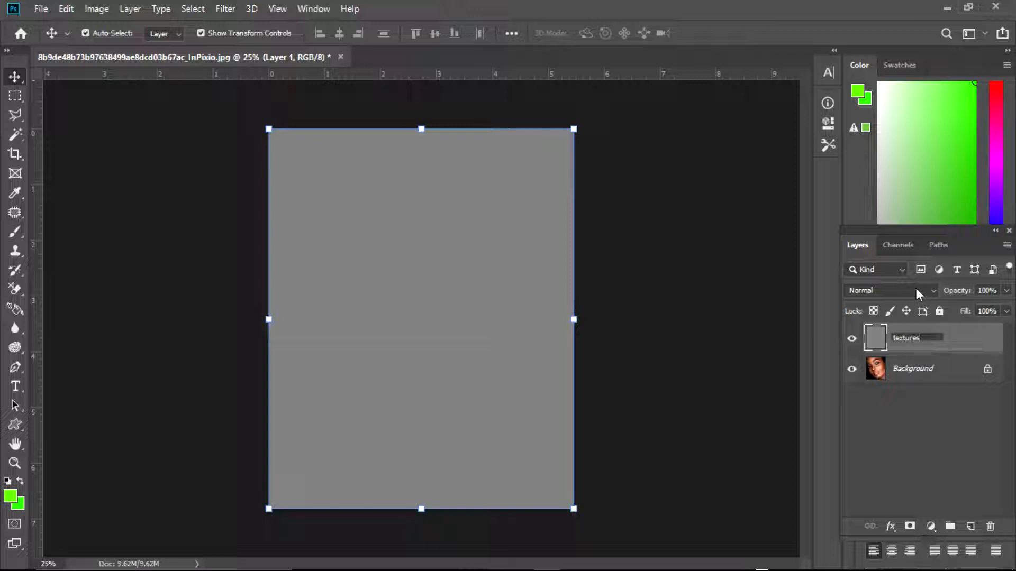
pyautogui.press('Return')
pyautogui.click(904, 291)
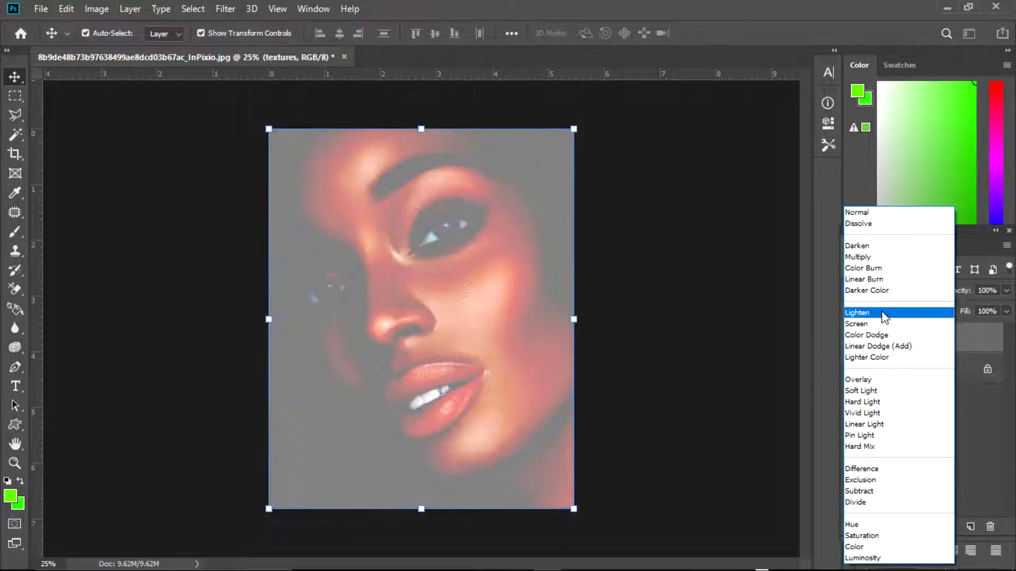
pyautogui.click(887, 384)
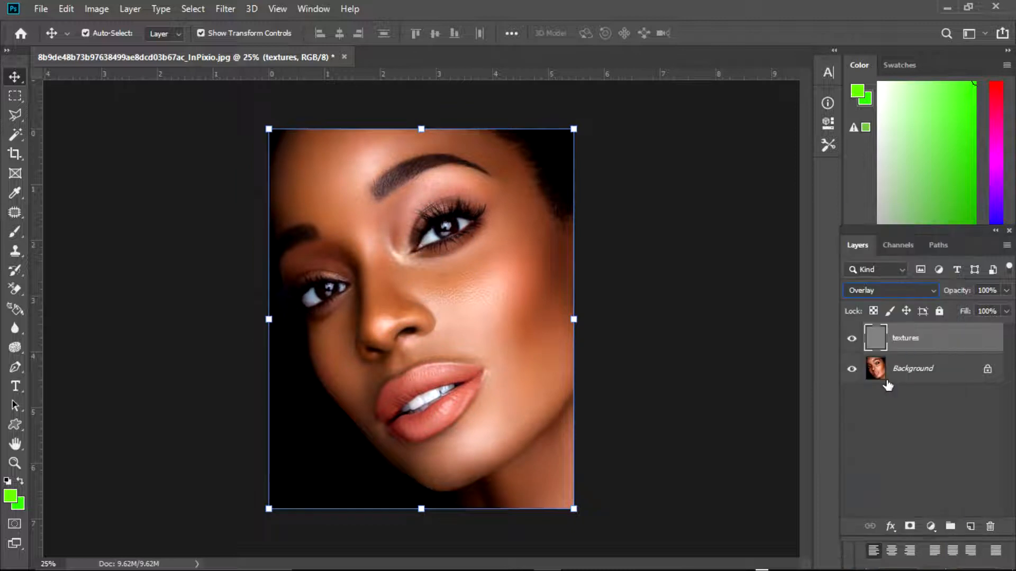
# Step: Convert the textures layer to a smart object and open the Camera Raw Filter for it
pyautogui.rightClick(886, 341)
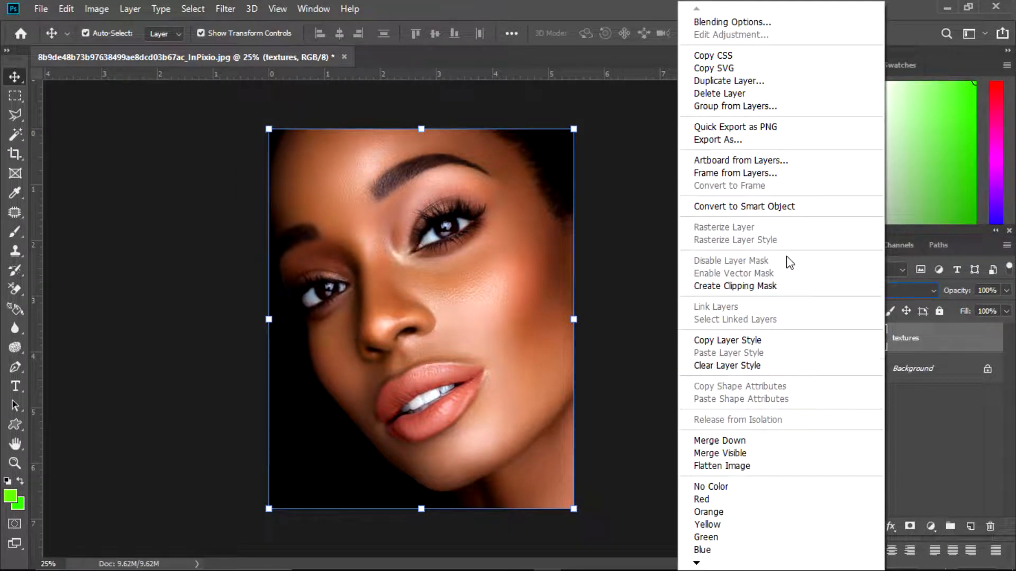
pyautogui.click(744, 207)
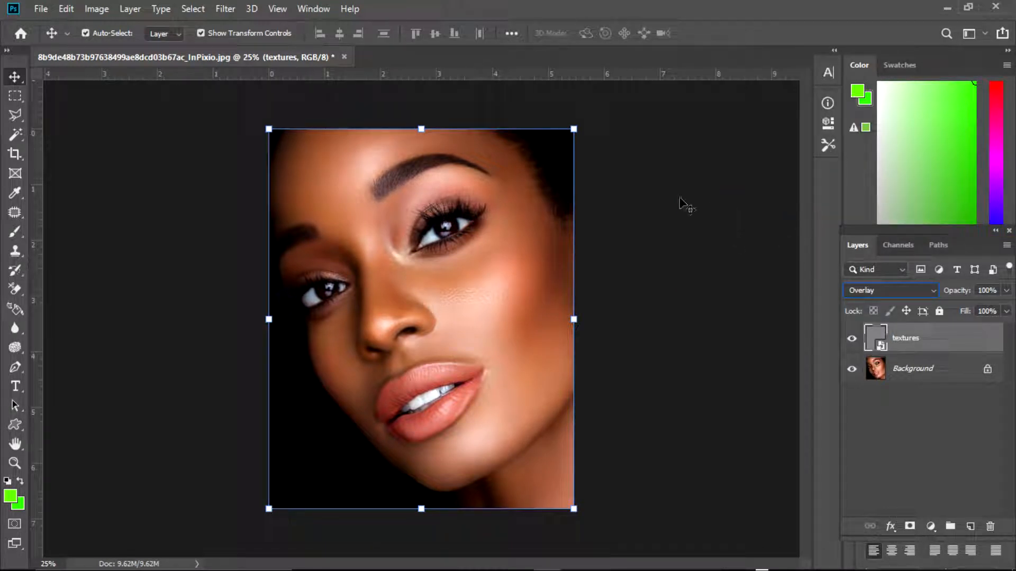
pyautogui.click(228, 10)
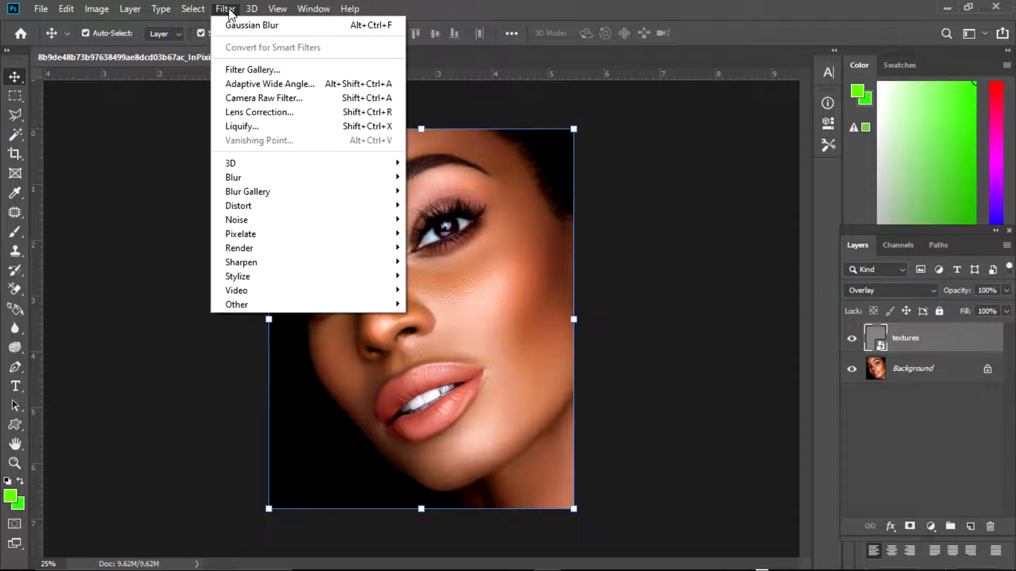
pyautogui.click(280, 99)
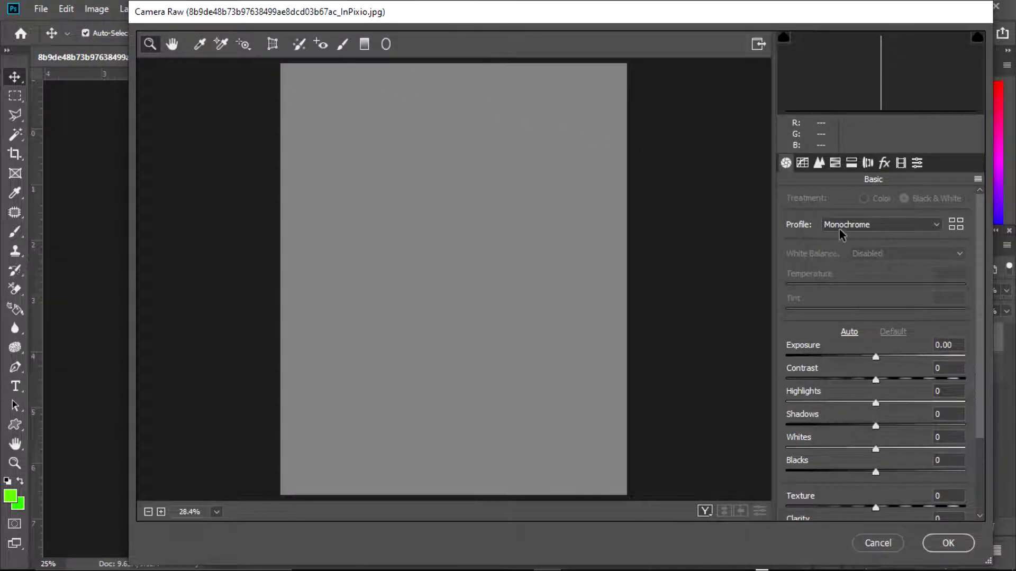
# Step: Apply Camera Raw grain to the textures layer with amount 90, size 37 and roughness 44
pyautogui.click(885, 164)
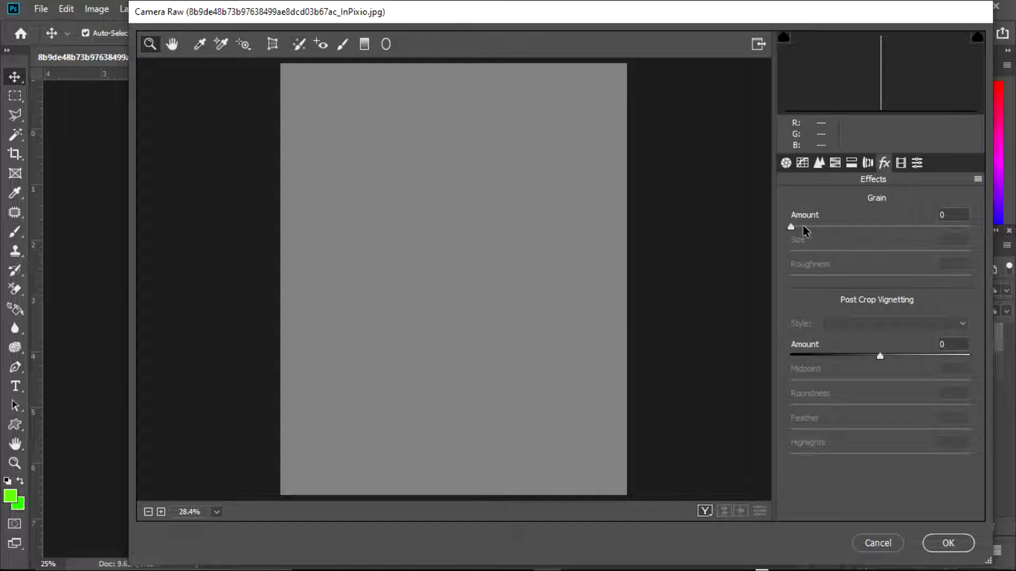
pyautogui.moveTo(792, 227); pyautogui.dragTo(804, 232)
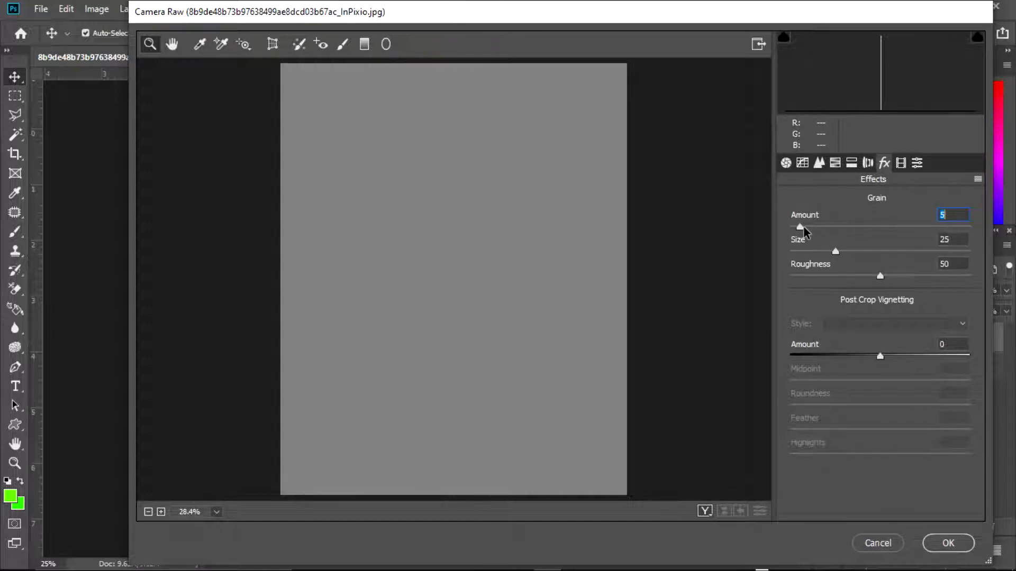
pyautogui.moveTo(803, 232); pyautogui.dragTo(921, 232)
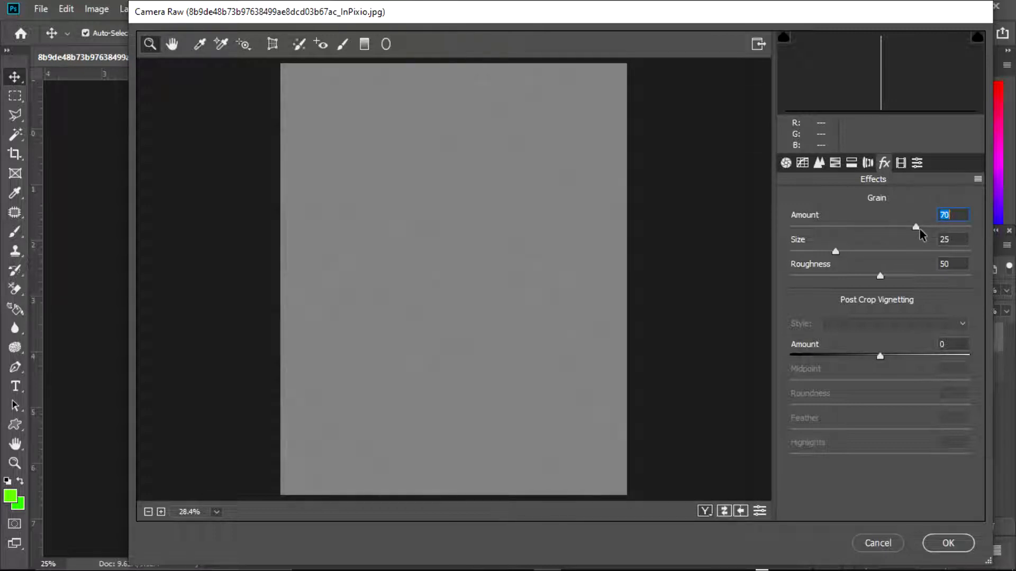
pyautogui.moveTo(837, 251); pyautogui.dragTo(909, 240)
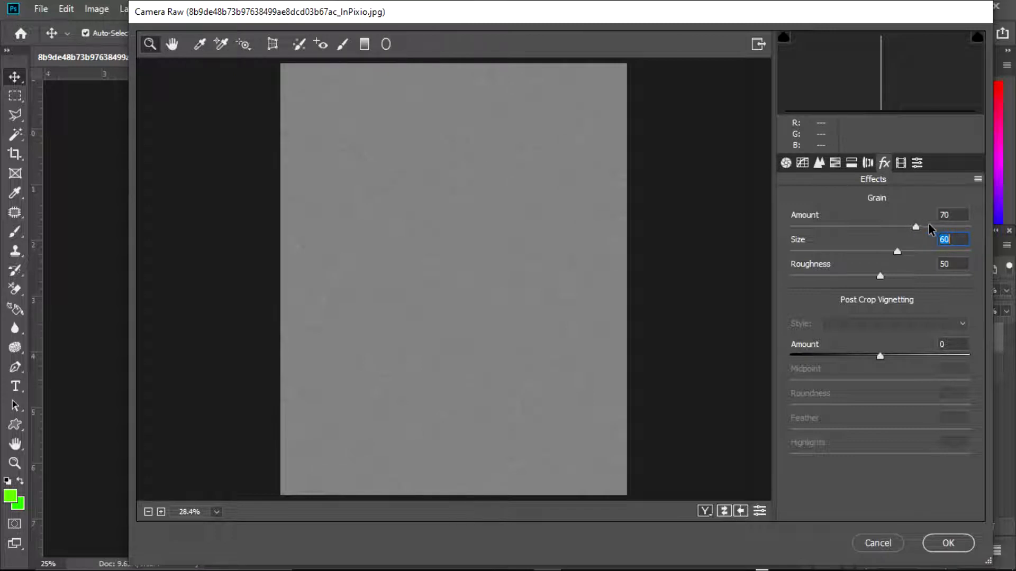
pyautogui.moveTo(918, 229); pyautogui.dragTo(954, 233)
pyautogui.moveTo(899, 252); pyautogui.dragTo(859, 257)
pyautogui.click(879, 277)
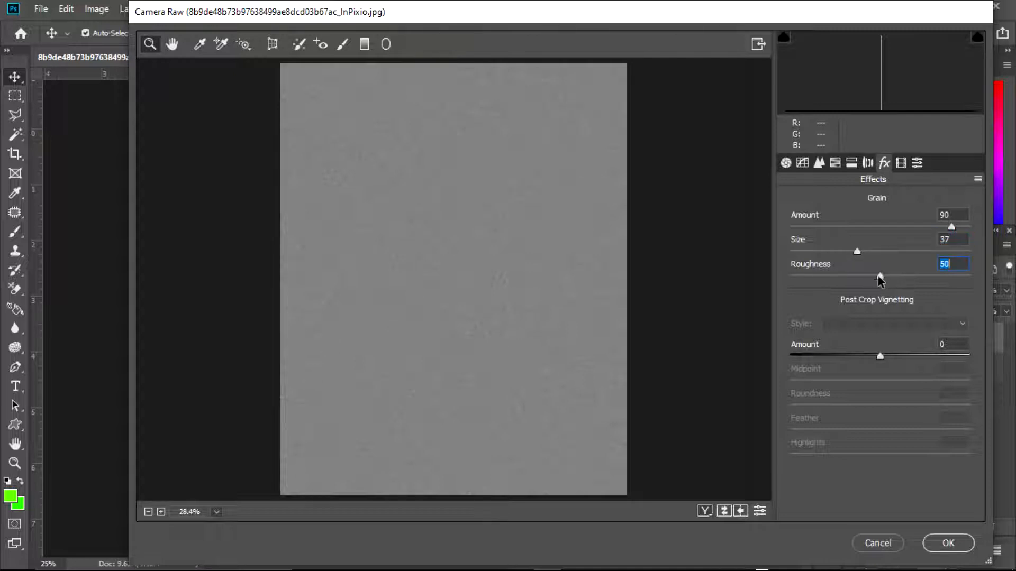
pyautogui.moveTo(879, 276); pyautogui.dragTo(870, 277)
pyautogui.click(951, 545)
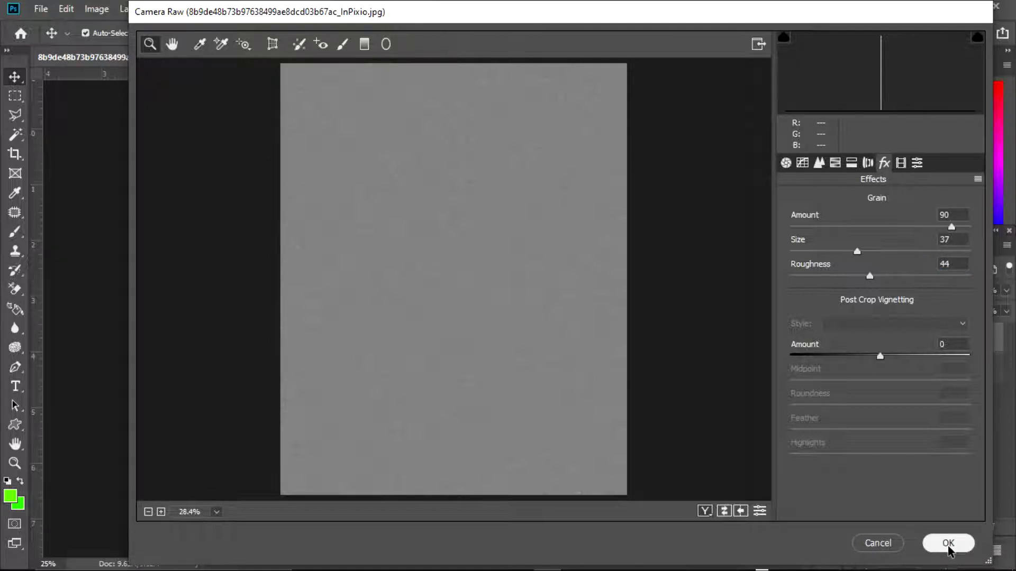
pyautogui.click(948, 544)
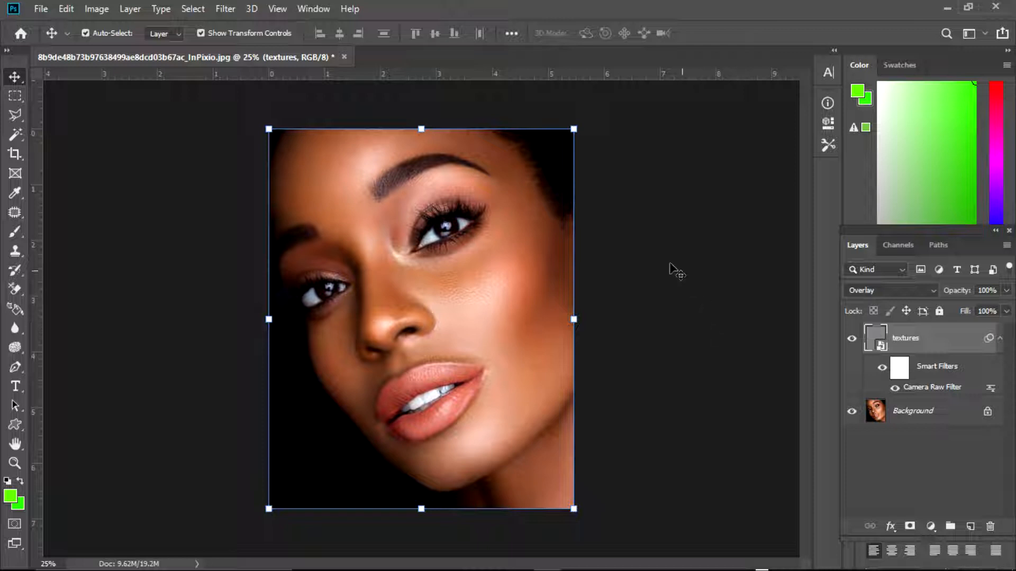
# Step: Start an Emboss filter on the textures layer with an angle of 135° and a height of 4 pixels
pyautogui.click(227, 8)
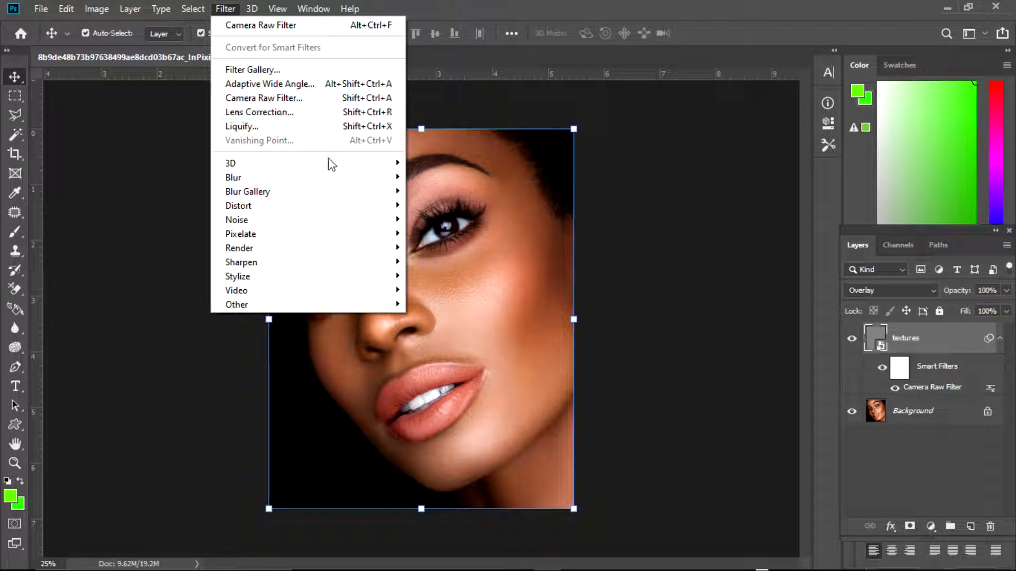
pyautogui.moveTo(347, 268)
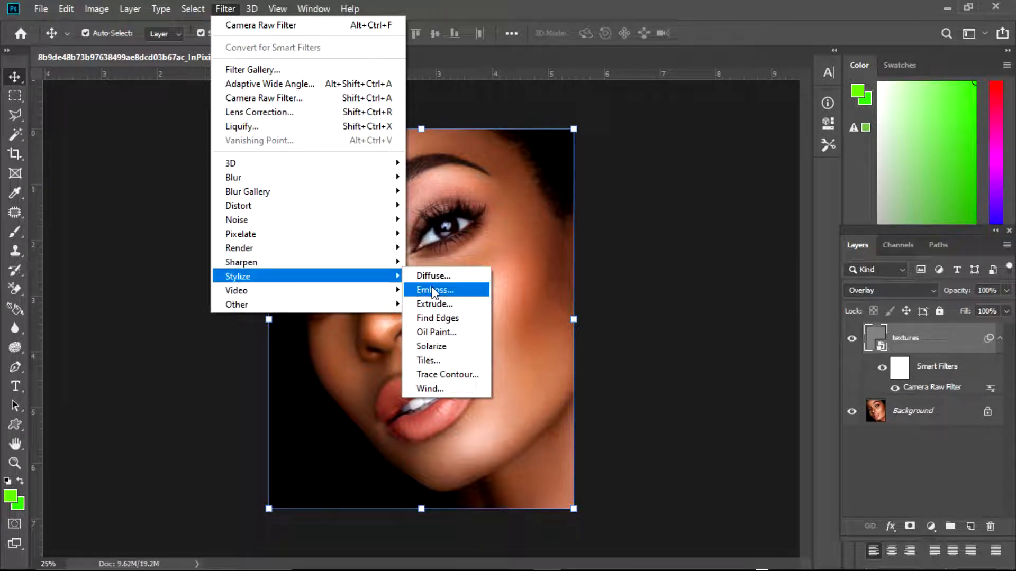
pyautogui.click(432, 289)
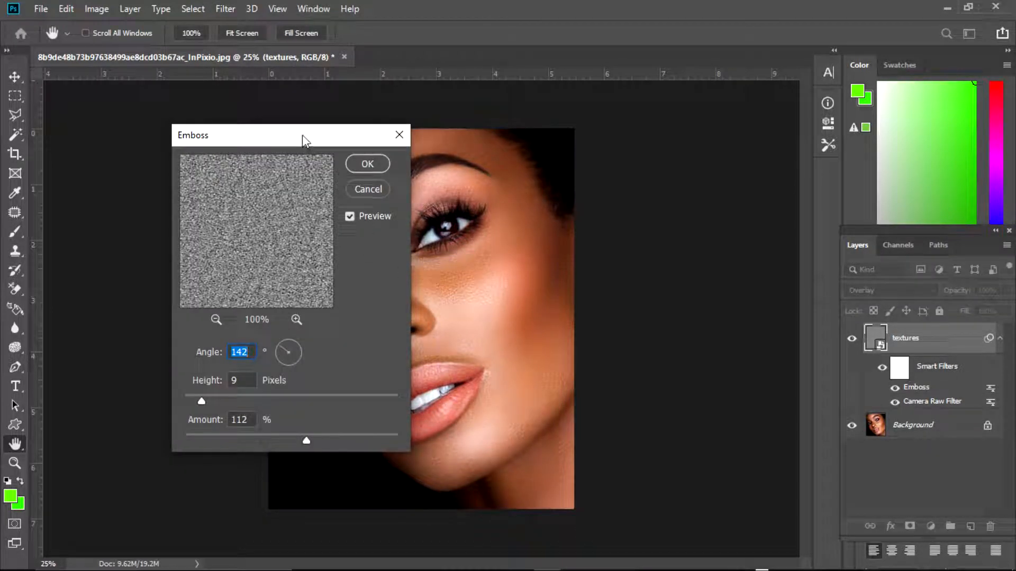
pyautogui.moveTo(303, 135); pyautogui.dragTo(213, 119)
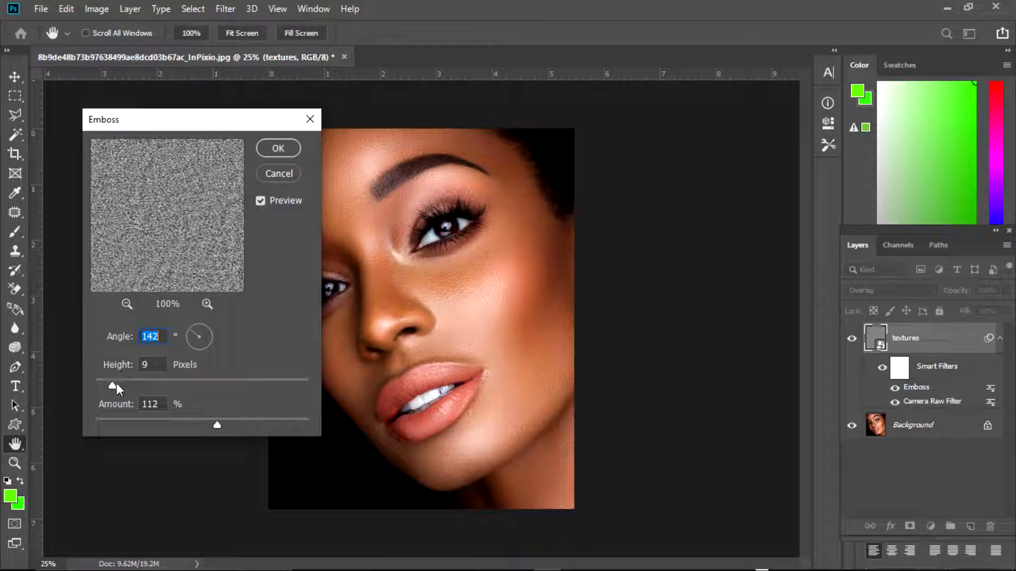
pyautogui.moveTo(113, 385); pyautogui.dragTo(119, 387)
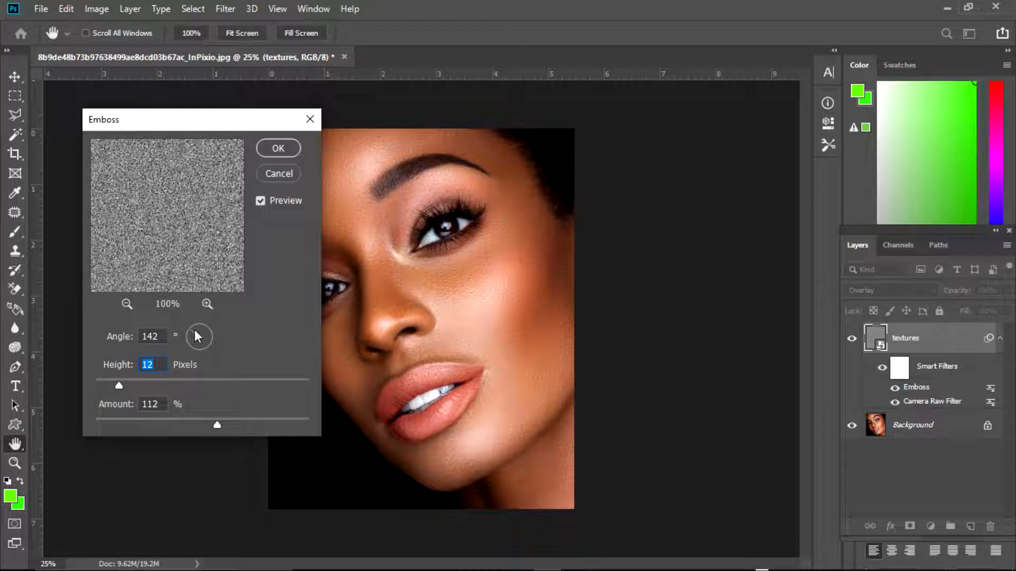
pyautogui.moveTo(195, 330); pyautogui.dragTo(192, 330)
pyautogui.moveTo(192, 124); pyautogui.dragTo(690, 111)
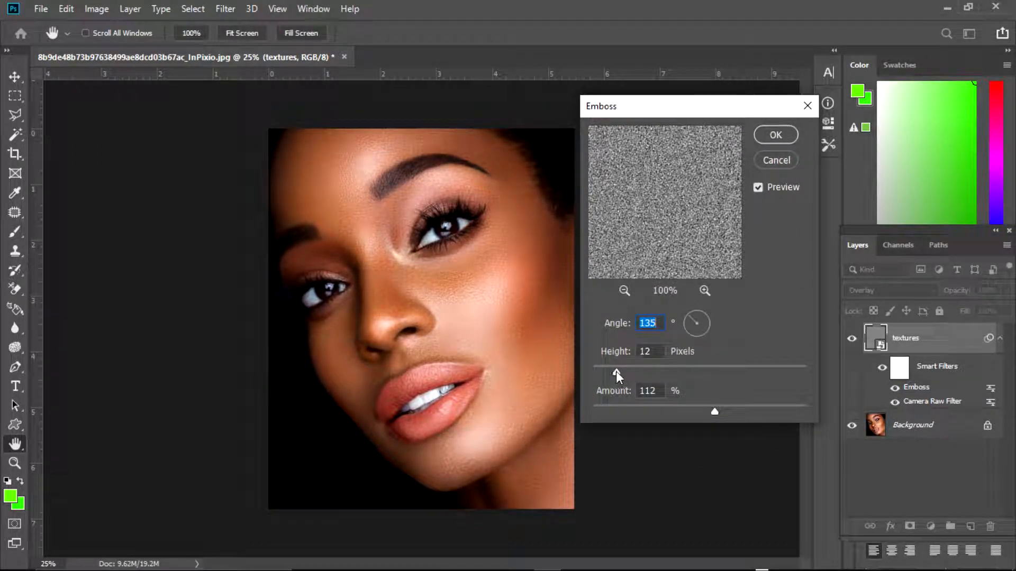
pyautogui.moveTo(616, 371); pyautogui.dragTo(599, 373)
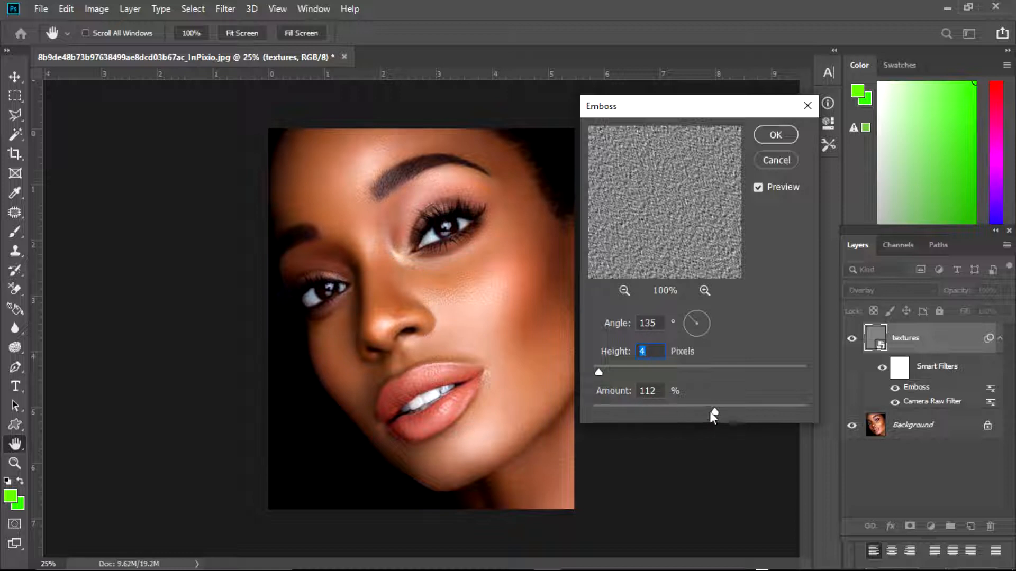
# Step: Set the Emboss amount to 112%, readjust the angle towards the upper left of the dial, and apply the filter
pyautogui.moveTo(713, 411); pyautogui.dragTo(750, 411)
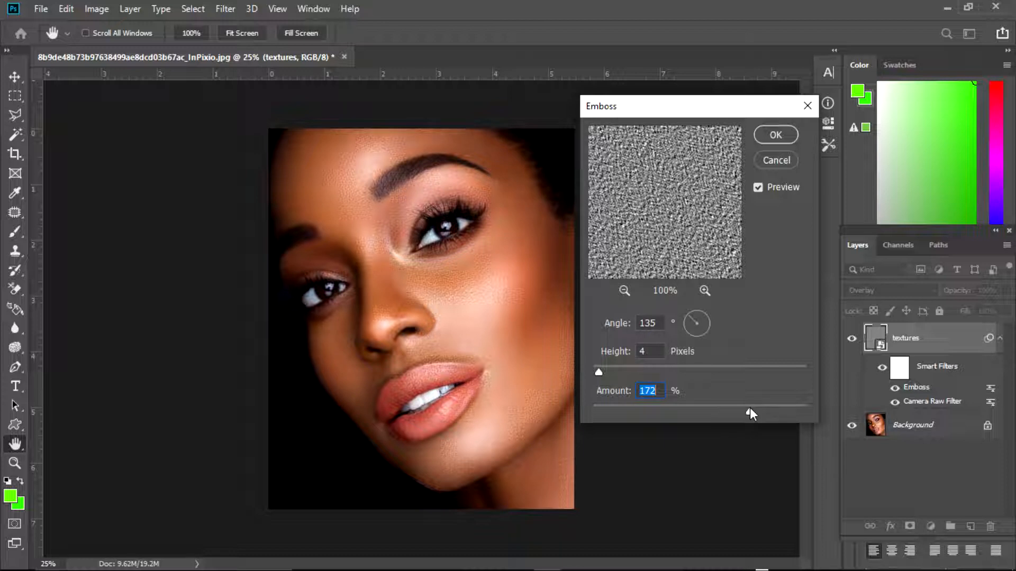
pyautogui.moveTo(750, 411); pyautogui.dragTo(706, 408)
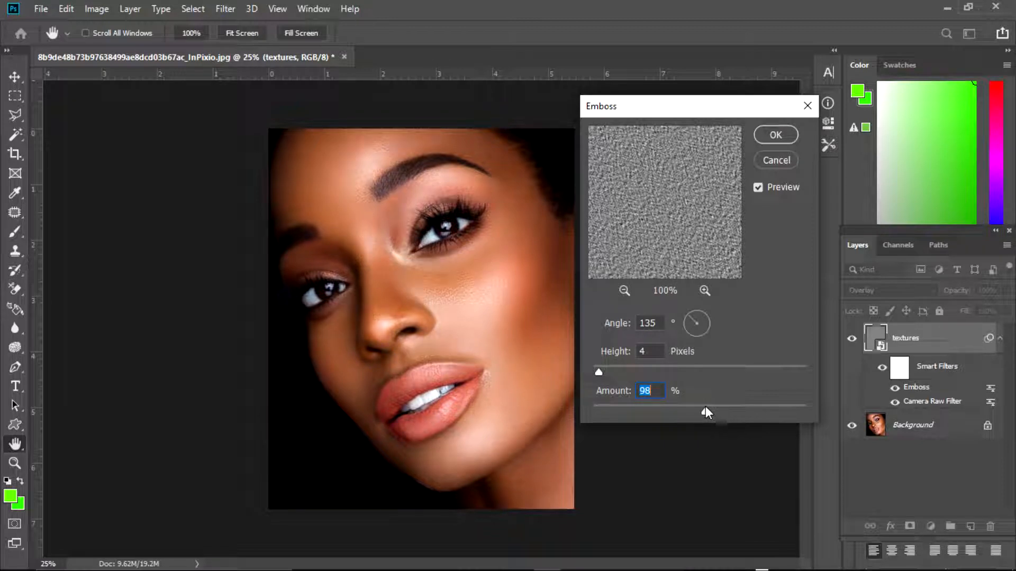
pyautogui.moveTo(706, 408); pyautogui.dragTo(714, 407)
pyautogui.click(690, 319)
pyautogui.click(689, 323)
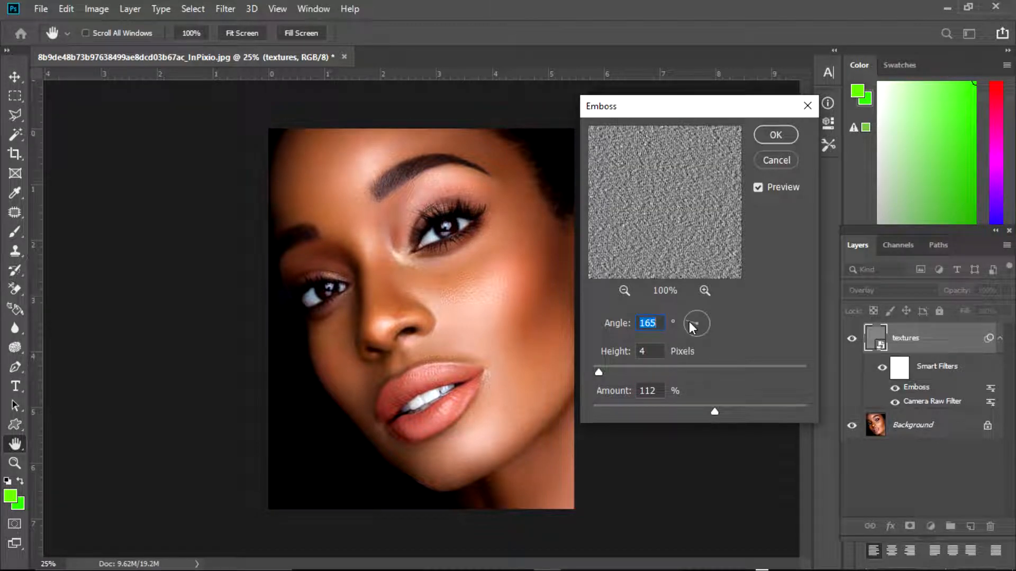
pyautogui.click(689, 317)
pyautogui.click(689, 318)
pyautogui.click(775, 135)
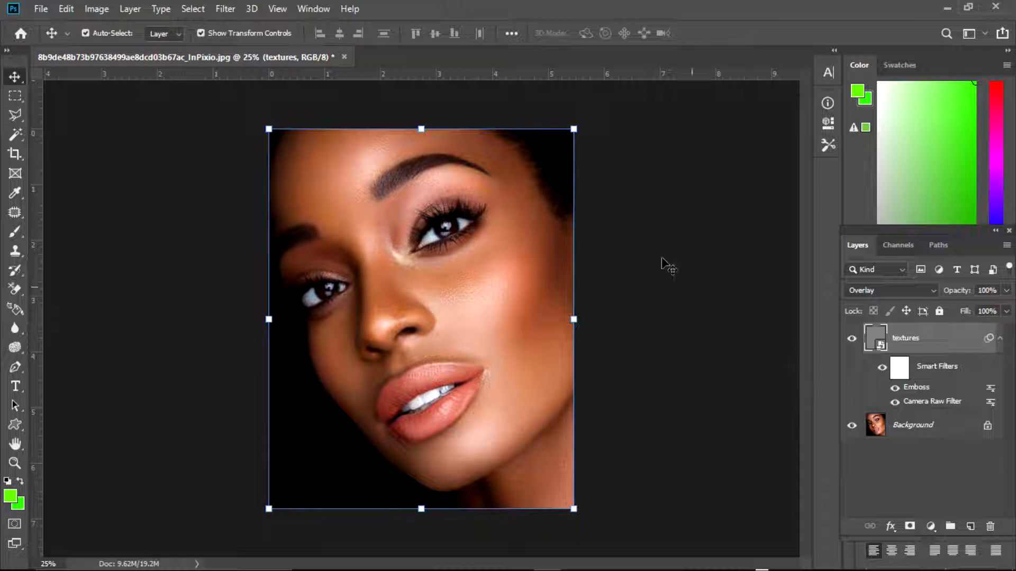
# Step: Apply a Gaussian Blur smart filter with a radius of 1.2 pixels to the textures layer
pyautogui.click(227, 10)
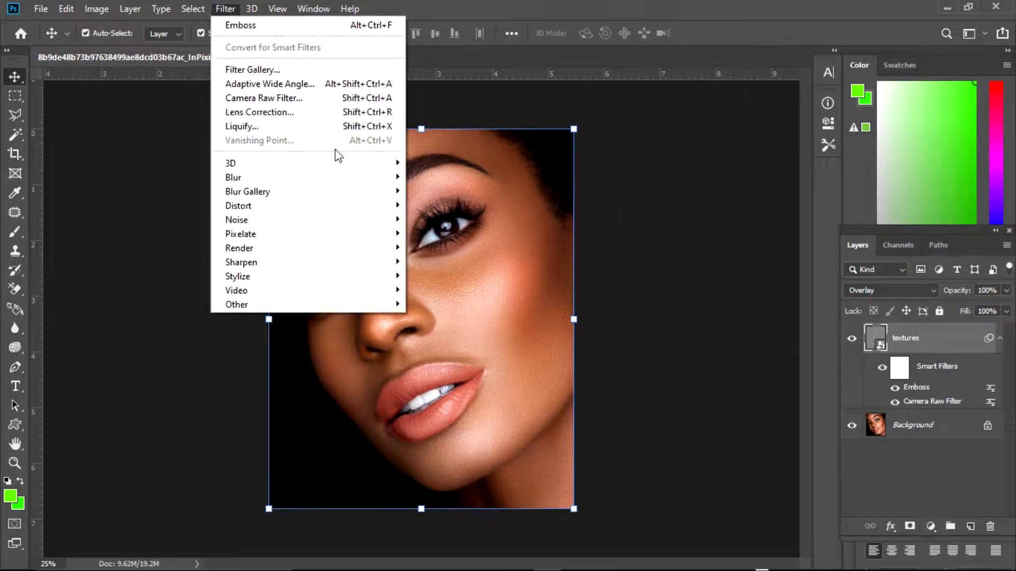
pyautogui.moveTo(353, 182)
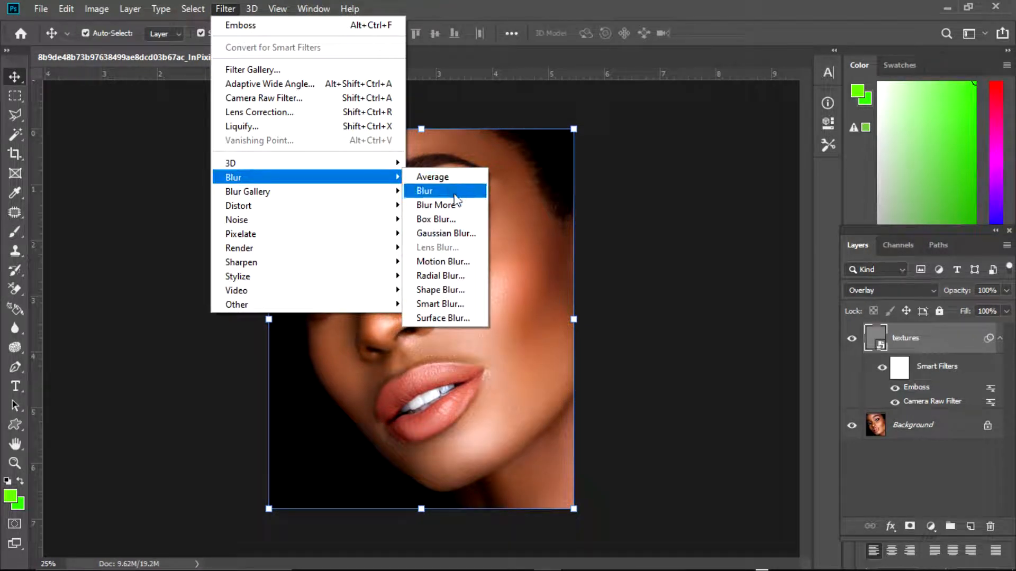
pyautogui.click(461, 238)
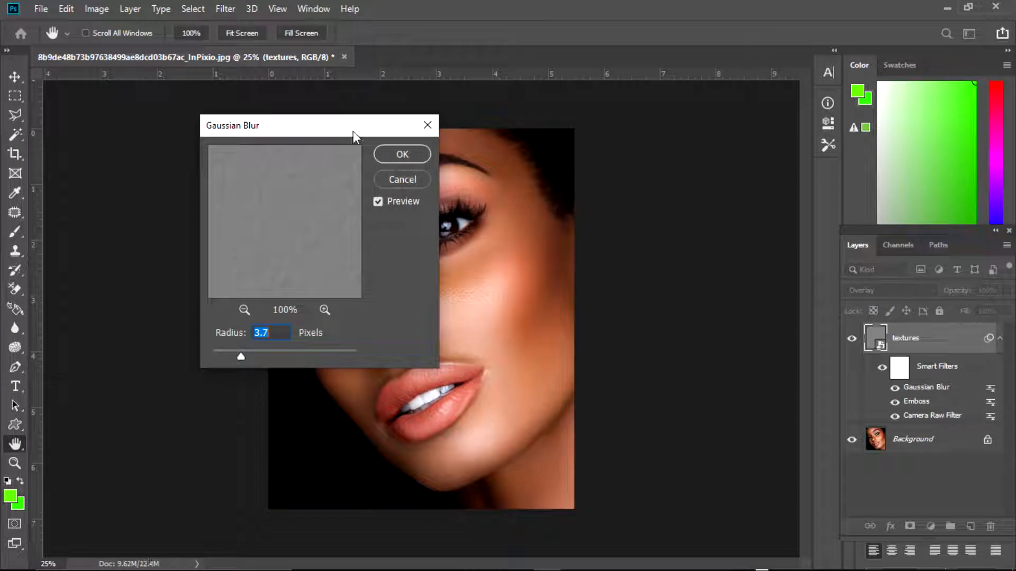
pyautogui.moveTo(352, 124); pyautogui.dragTo(754, 94)
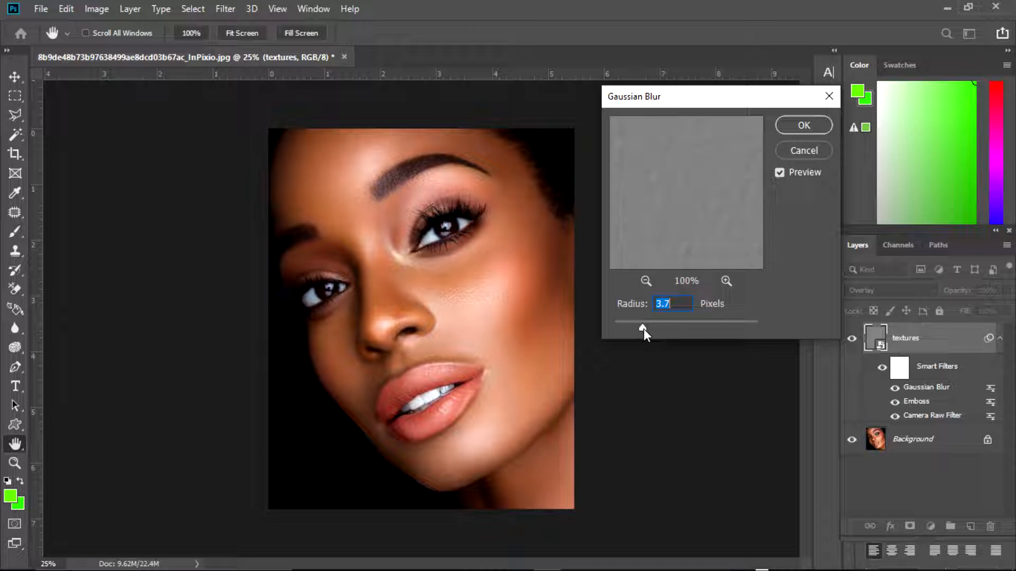
pyautogui.moveTo(626, 328); pyautogui.dragTo(621, 329)
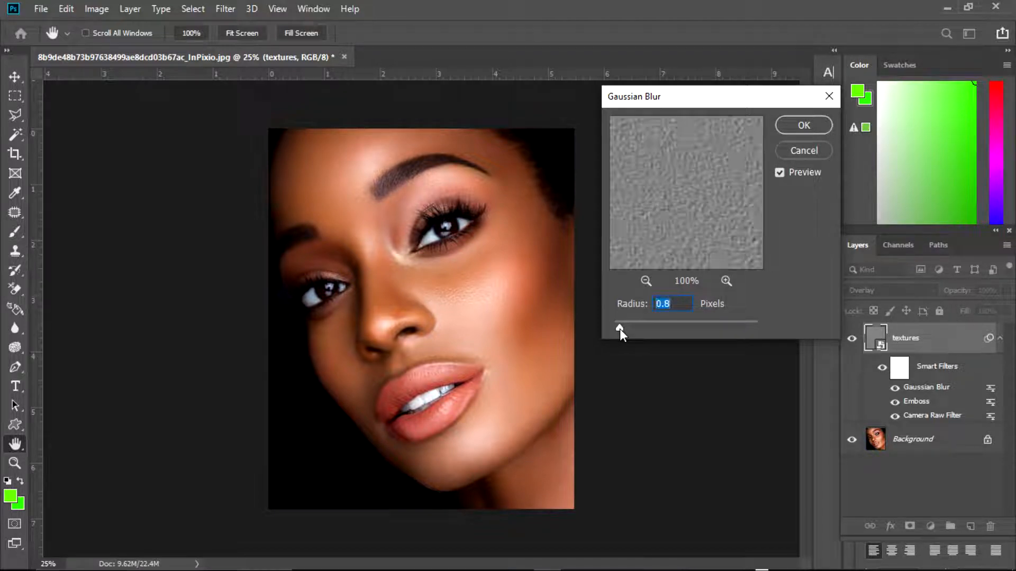
pyautogui.moveTo(620, 328); pyautogui.dragTo(623, 329)
pyautogui.moveTo(622, 329); pyautogui.dragTo(643, 332)
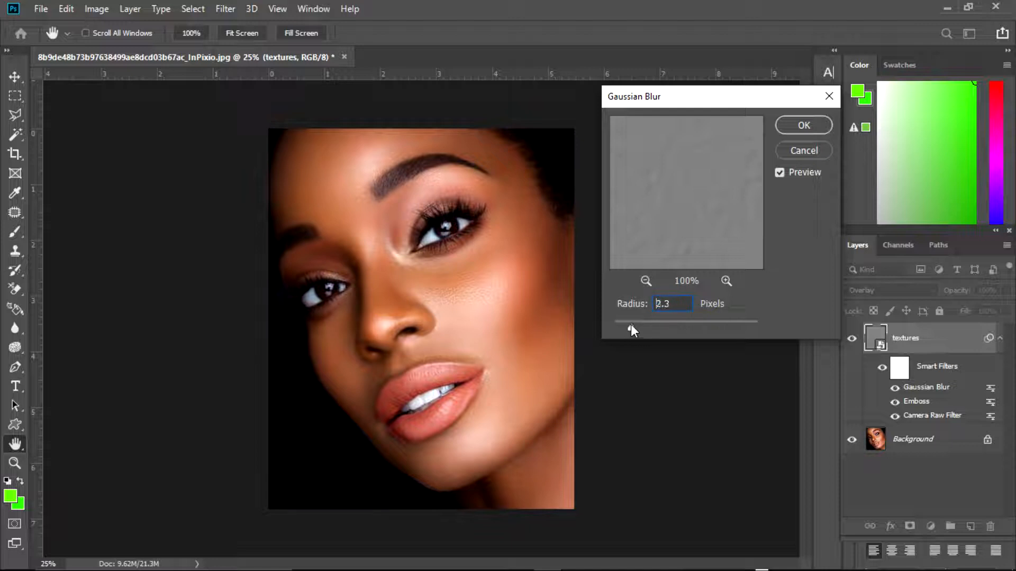
pyautogui.moveTo(631, 325); pyautogui.dragTo(630, 325)
pyautogui.moveTo(627, 325); pyautogui.dragTo(624, 325)
pyautogui.click(799, 123)
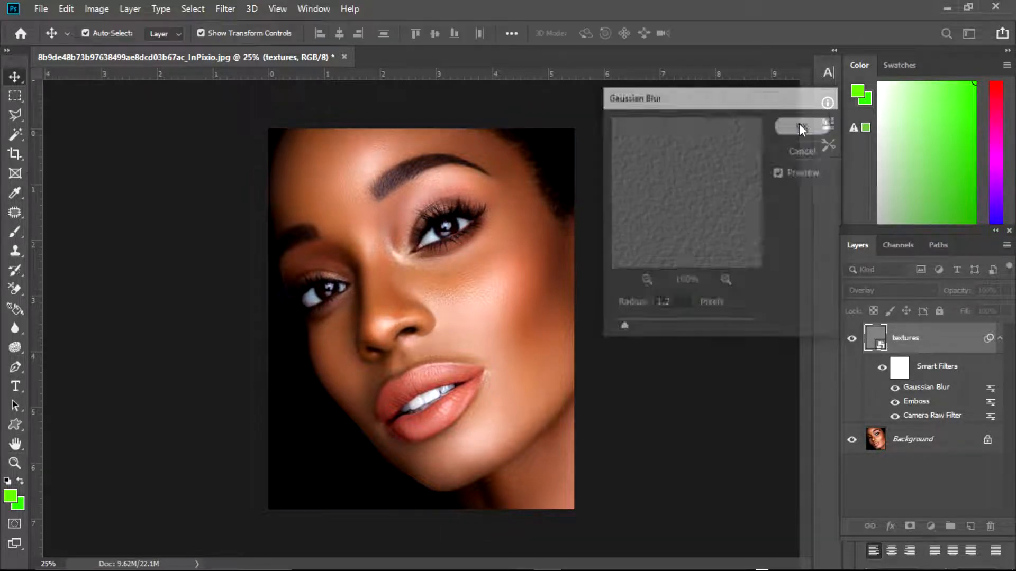
# Step: Re-edit the textures layer's Emboss smart filter, setting its height to 6 pixels and fine-tuning the amount
pyautogui.doubleClick(901, 404)
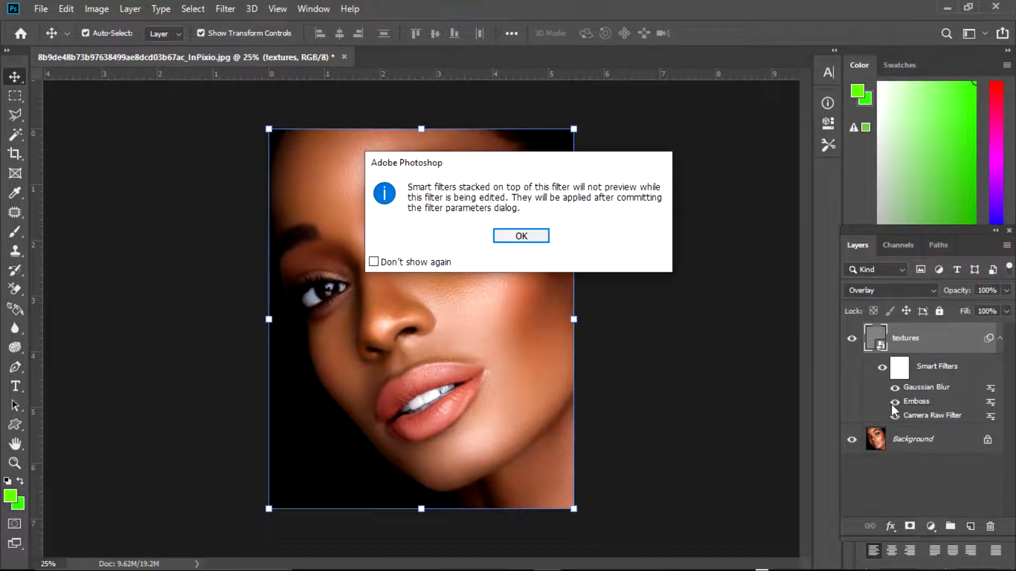
pyautogui.click(535, 242)
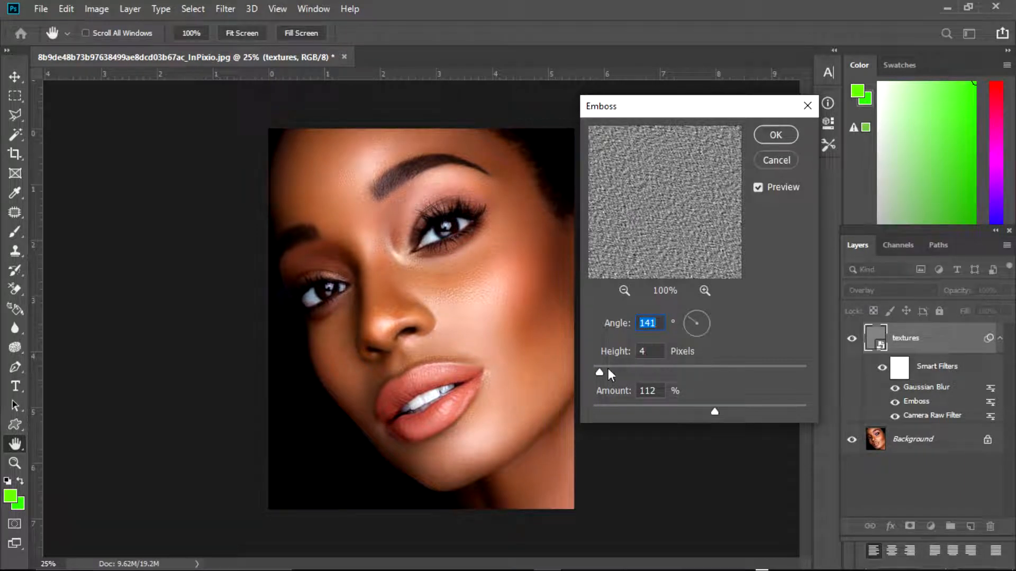
pyautogui.moveTo(601, 371); pyautogui.dragTo(602, 370)
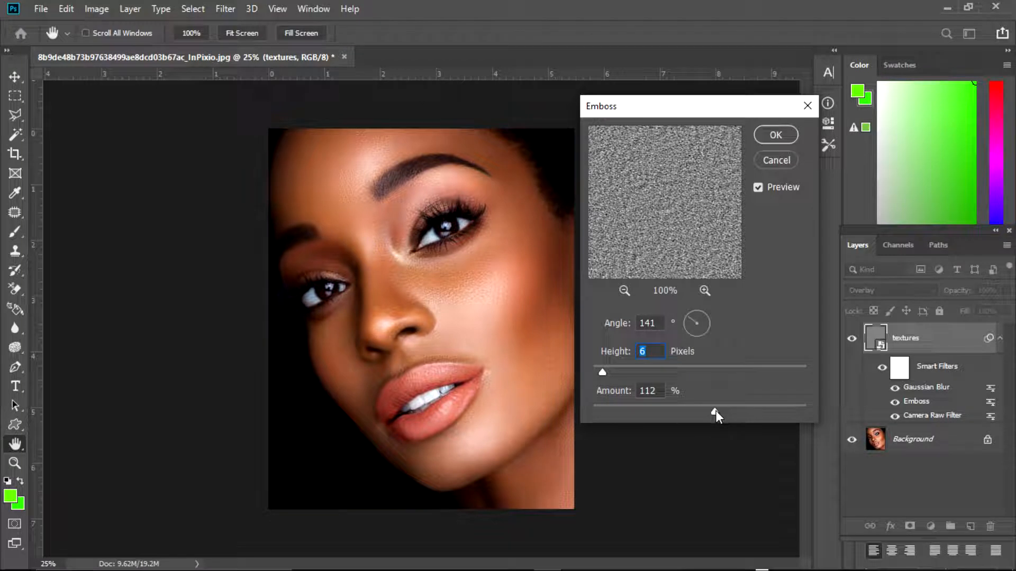
pyautogui.moveTo(716, 411); pyautogui.dragTo(722, 411)
pyautogui.moveTo(721, 411); pyautogui.dragTo(715, 412)
pyautogui.click(774, 138)
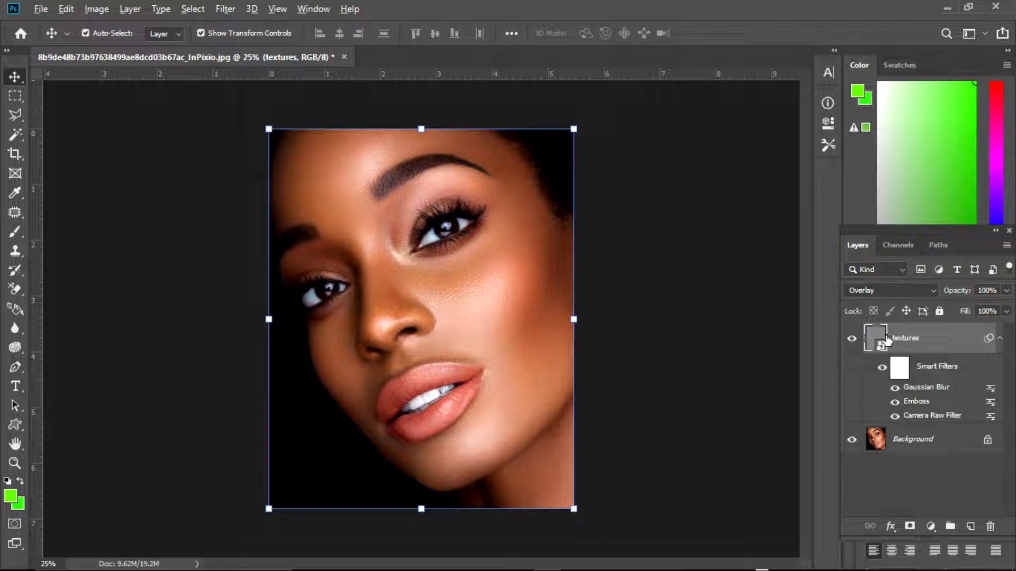
# Step: Add a black layer mask to the textures layer and activate the Brush tool
pyautogui.keyDown('alt'); pyautogui.click(910, 527); pyautogui.keyUp('alt')
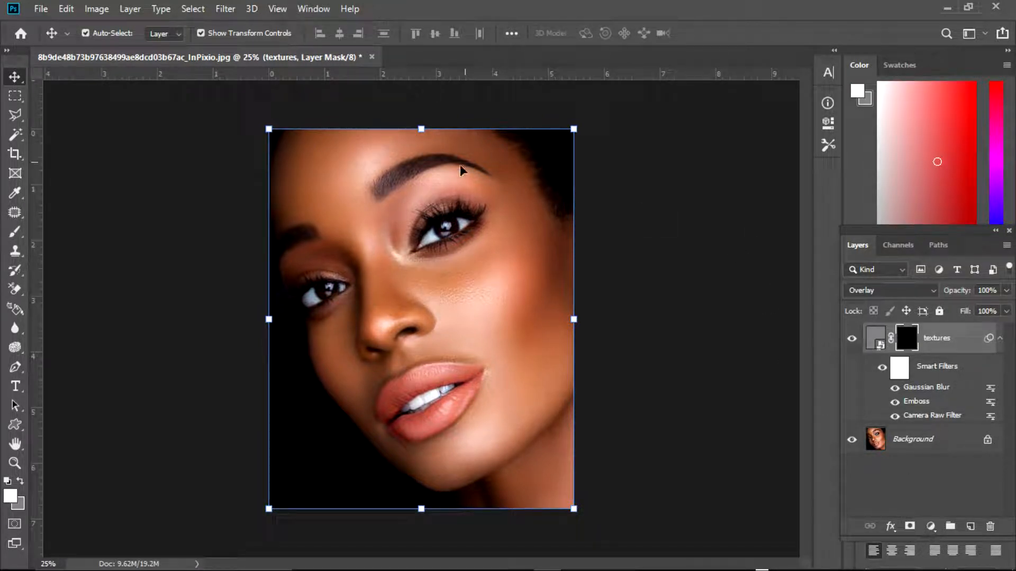
pyautogui.click(23, 236)
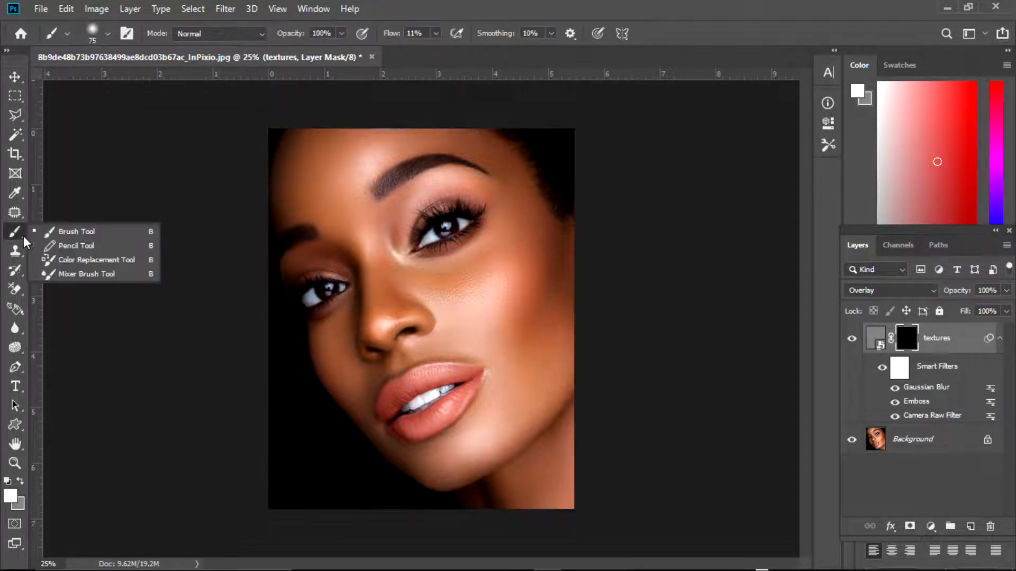
pyautogui.click(63, 231)
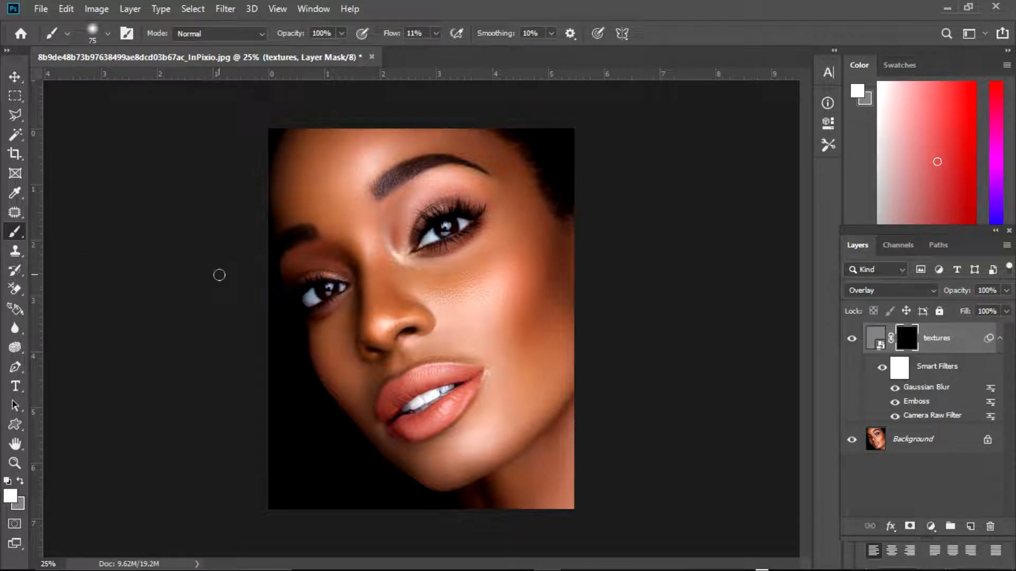
# Step: Set the brush to 155 px with 0% hardness and a flow of 49%
pyautogui.click(108, 34)
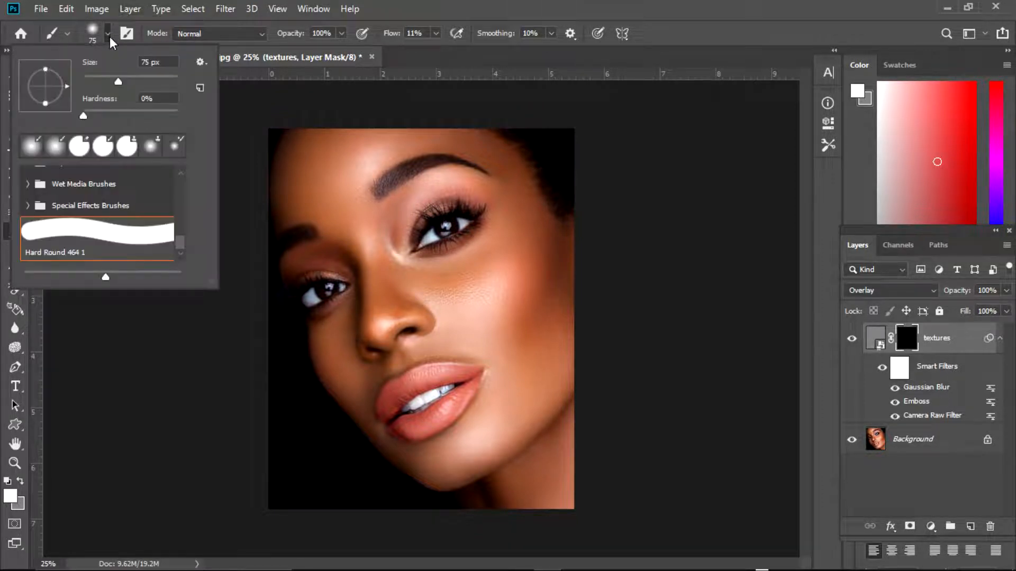
pyautogui.moveTo(86, 112); pyautogui.dragTo(77, 112)
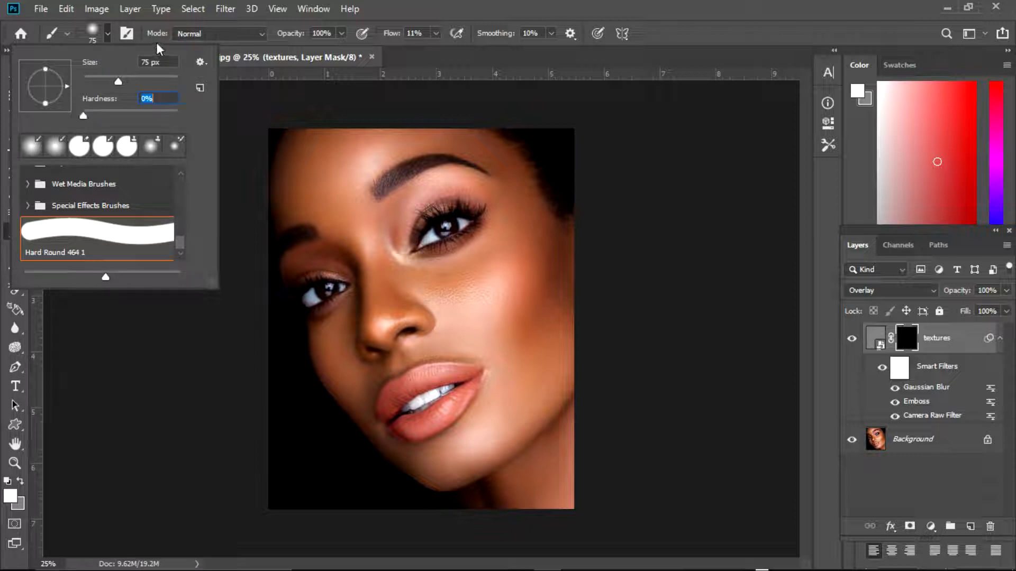
pyautogui.click(119, 82)
pyautogui.moveTo(142, 83); pyautogui.dragTo(144, 84)
pyautogui.click(436, 33)
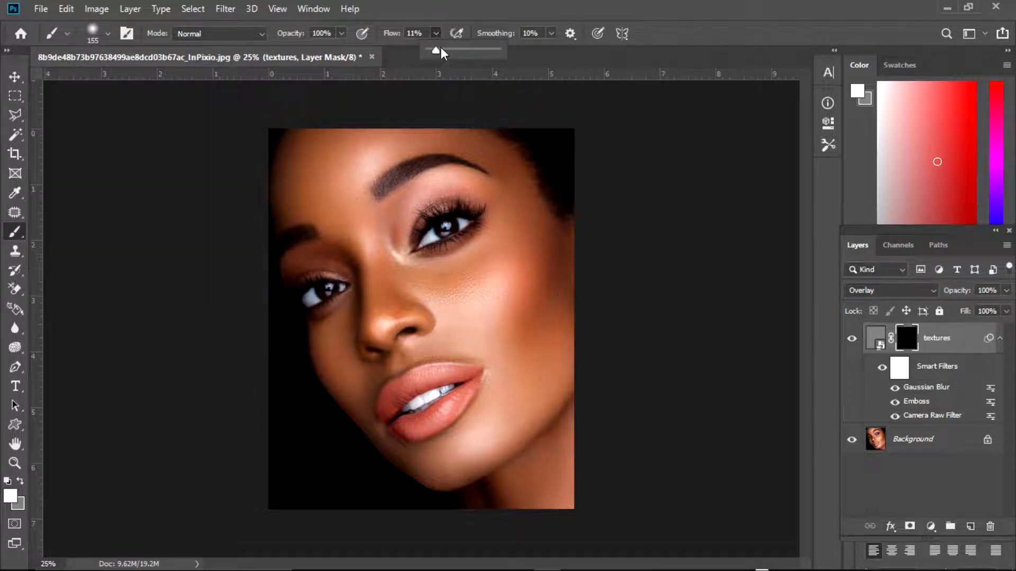
pyautogui.moveTo(447, 48); pyautogui.dragTo(459, 49)
# Step: Paint white on the textures mask over the cheek, nose, forehead and skin around the eye to reveal the texture
pyautogui.moveTo(499, 311)
pyautogui.mouseDown()
pyautogui.moveTo(480, 294)
pyautogui.moveTo(507, 301)
pyautogui.moveTo(492, 298)
pyautogui.moveTo(483, 315)
pyautogui.moveTo(456, 308)
pyautogui.moveTo(470, 311)
pyautogui.moveTo(458, 325)
pyautogui.moveTo(482, 332)
pyautogui.moveTo(453, 322)
pyautogui.moveTo(492, 319)
pyautogui.moveTo(481, 339)
pyautogui.moveTo(490, 315)
pyautogui.moveTo(501, 375)
pyautogui.moveTo(495, 387)
pyautogui.moveTo(493, 369)
pyautogui.moveTo(491, 408)
pyautogui.moveTo(495, 344)
pyautogui.moveTo(482, 438)
pyautogui.moveTo(498, 419)
pyautogui.moveTo(456, 461)
pyautogui.moveTo(482, 456)
pyautogui.moveTo(449, 474)
pyautogui.moveTo(486, 434)
pyautogui.moveTo(461, 462)
pyautogui.moveTo(506, 439)
pyautogui.moveTo(442, 470)
pyautogui.moveTo(480, 456)
pyautogui.moveTo(461, 462)
pyautogui.moveTo(475, 428)
pyautogui.moveTo(455, 457)
pyautogui.moveTo(472, 420)
pyautogui.moveTo(454, 435)
pyautogui.moveTo(463, 399)
pyautogui.moveTo(420, 429)
pyautogui.moveTo(463, 395)
pyautogui.moveTo(466, 372)
pyautogui.moveTo(433, 382)
pyautogui.moveTo(417, 396)
pyautogui.moveTo(442, 394)
pyautogui.moveTo(402, 418)
pyautogui.moveTo(378, 415)
pyautogui.moveTo(421, 377)
pyautogui.moveTo(465, 358)
pyautogui.moveTo(501, 381)
pyautogui.moveTo(487, 418)
pyautogui.moveTo(498, 331)
pyautogui.moveTo(440, 333)
pyautogui.moveTo(407, 350)
pyautogui.moveTo(377, 329)
pyautogui.moveTo(397, 315)
pyautogui.moveTo(376, 325)
pyautogui.mouseUp()
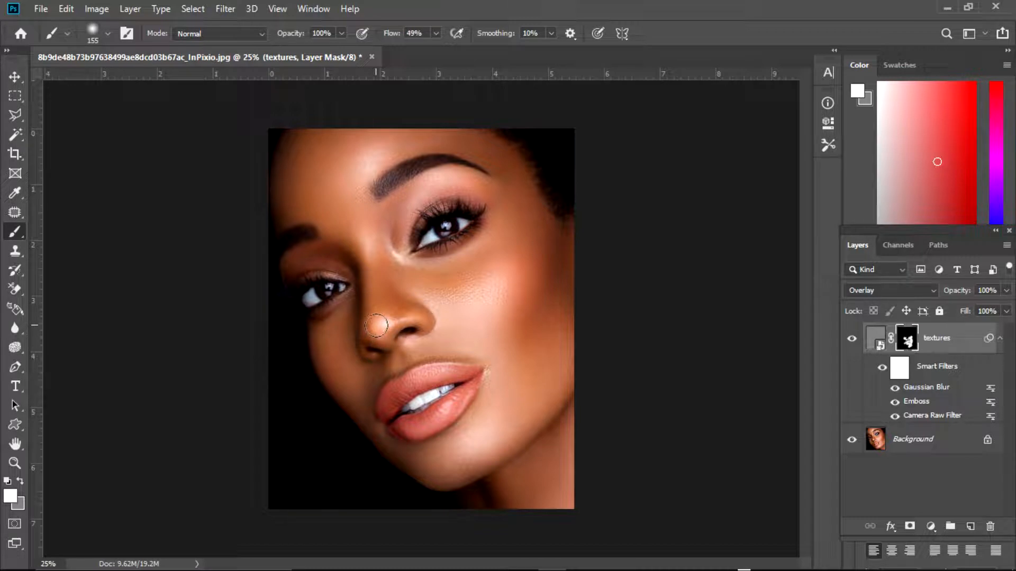
pyautogui.moveTo(380, 230); pyautogui.dragTo(366, 231)
pyautogui.moveTo(369, 164)
pyautogui.mouseDown()
pyautogui.moveTo(384, 147)
pyautogui.moveTo(345, 186)
pyautogui.moveTo(364, 160)
pyautogui.moveTo(352, 183)
pyautogui.moveTo(409, 149)
pyautogui.moveTo(364, 186)
pyautogui.moveTo(388, 152)
pyautogui.moveTo(347, 174)
pyautogui.moveTo(372, 144)
pyautogui.moveTo(336, 170)
pyautogui.moveTo(353, 176)
pyautogui.moveTo(344, 156)
pyautogui.moveTo(326, 180)
pyautogui.moveTo(372, 171)
pyautogui.moveTo(364, 163)
pyautogui.moveTo(350, 190)
pyautogui.moveTo(380, 164)
pyautogui.moveTo(353, 189)
pyautogui.moveTo(362, 211)
pyautogui.moveTo(412, 203)
pyautogui.moveTo(414, 194)
pyautogui.moveTo(412, 207)
pyautogui.moveTo(464, 179)
pyautogui.moveTo(413, 201)
pyautogui.moveTo(401, 219)
pyautogui.moveTo(428, 182)
pyautogui.moveTo(485, 183)
pyautogui.mouseUp()
pyautogui.moveTo(390, 221); pyautogui.dragTo(394, 233)
pyautogui.moveTo(385, 247)
pyautogui.mouseDown()
pyautogui.moveTo(439, 262)
pyautogui.moveTo(476, 253)
pyautogui.moveTo(421, 269)
pyautogui.moveTo(486, 237)
pyautogui.moveTo(426, 255)
pyautogui.moveTo(392, 242)
pyautogui.moveTo(407, 262)
pyautogui.mouseUp()
pyautogui.moveTo(494, 290)
pyautogui.mouseDown()
pyautogui.moveTo(478, 328)
pyautogui.moveTo(409, 347)
pyautogui.moveTo(453, 340)
pyautogui.moveTo(457, 321)
pyautogui.moveTo(379, 269)
pyautogui.moveTo(475, 302)
pyautogui.moveTo(522, 283)
pyautogui.moveTo(446, 302)
pyautogui.moveTo(494, 287)
pyautogui.moveTo(494, 271)
pyautogui.moveTo(444, 298)
pyautogui.moveTo(499, 285)
pyautogui.moveTo(494, 236)
pyautogui.moveTo(446, 256)
pyautogui.moveTo(396, 254)
pyautogui.mouseUp()
# Step: Reduce the brush size to 91 px and paint the mask below the inner eye corner and along the nose bridge
pyautogui.click(106, 35)
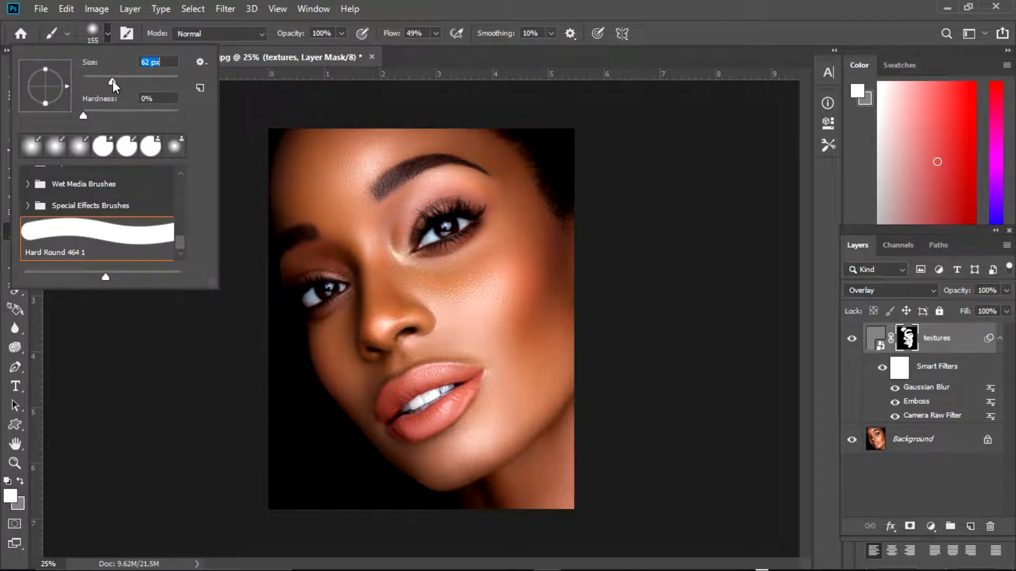
pyautogui.moveTo(111, 78); pyautogui.dragTo(106, 77)
pyautogui.moveTo(119, 78); pyautogui.dragTo(126, 81)
pyautogui.moveTo(399, 257)
pyautogui.mouseDown()
pyautogui.moveTo(429, 240)
pyautogui.moveTo(420, 254)
pyautogui.moveTo(433, 257)
pyautogui.moveTo(471, 227)
pyautogui.moveTo(419, 262)
pyautogui.mouseUp()
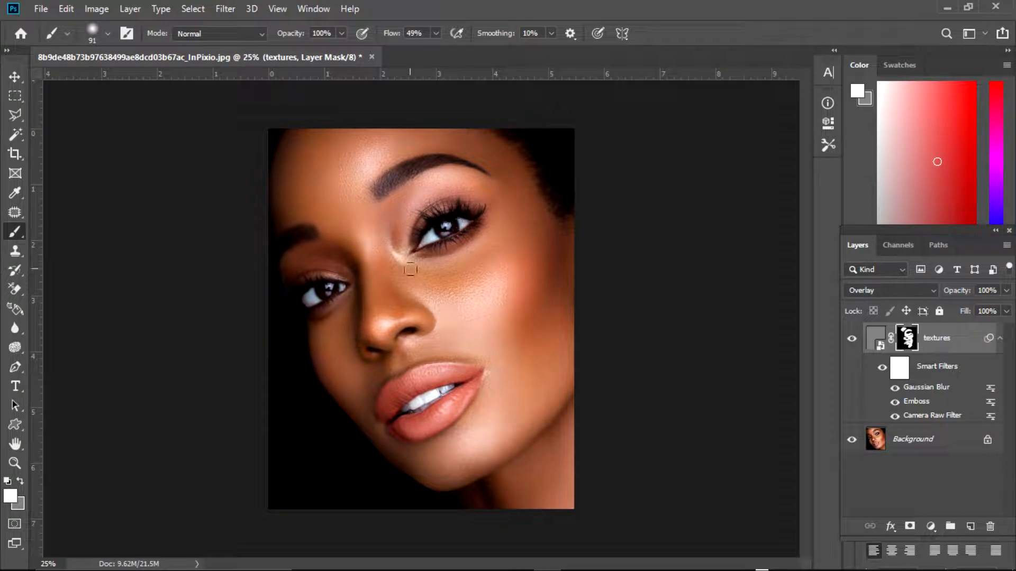
pyautogui.moveTo(371, 291)
pyautogui.mouseDown()
pyautogui.moveTo(341, 287)
pyautogui.moveTo(311, 300)
pyautogui.moveTo(352, 288)
pyautogui.moveTo(343, 297)
pyautogui.moveTo(364, 276)
pyautogui.mouseUp()
# Step: Lower the brush flow to 13% and lightly paint the mask at the corner of the mouth
pyautogui.click(435, 34)
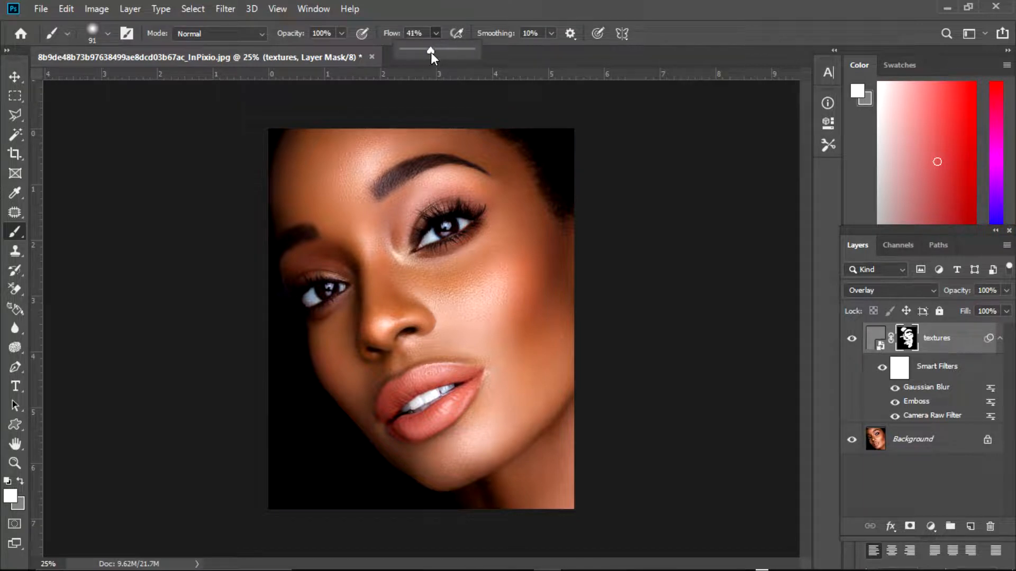
pyautogui.moveTo(431, 52); pyautogui.dragTo(411, 52)
pyautogui.click(485, 376)
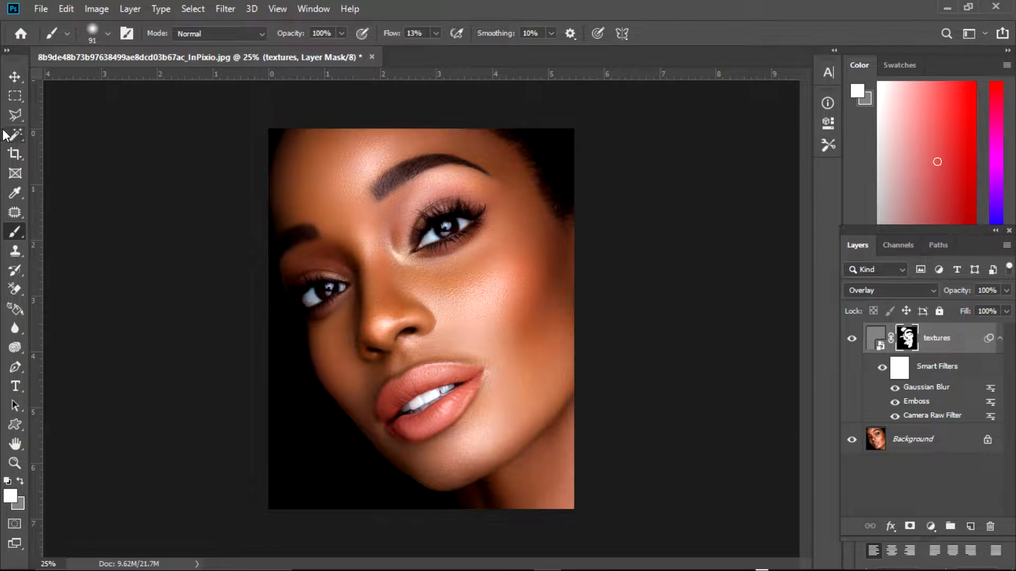
# Step: Examine the skin texture close up on the cheek, nose and forehead, and check it across the whole portrait
pyautogui.click(17, 80)
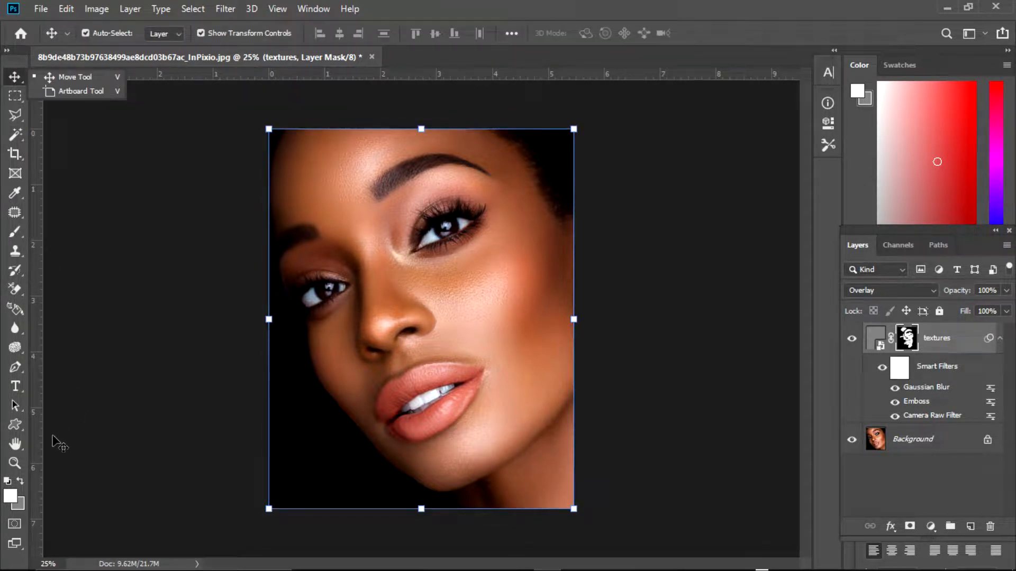
pyautogui.click(16, 463)
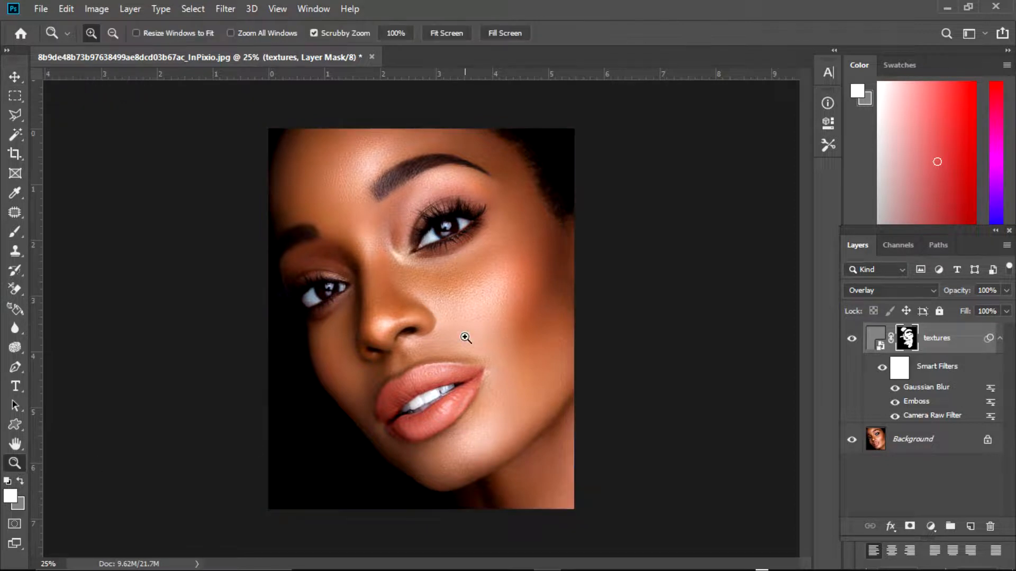
pyautogui.click(471, 291)
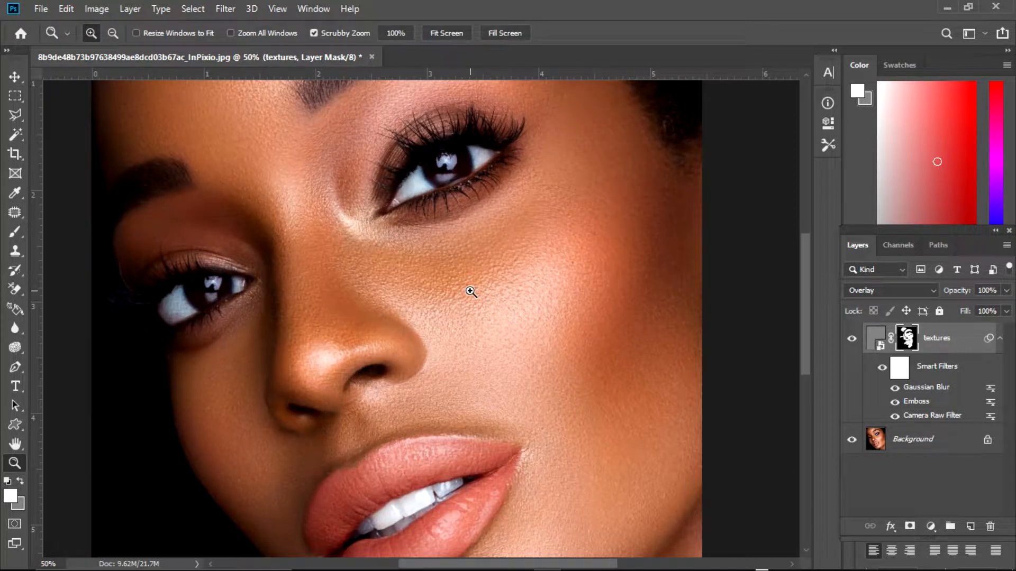
pyautogui.moveTo(471, 290); pyautogui.dragTo(471, 291)
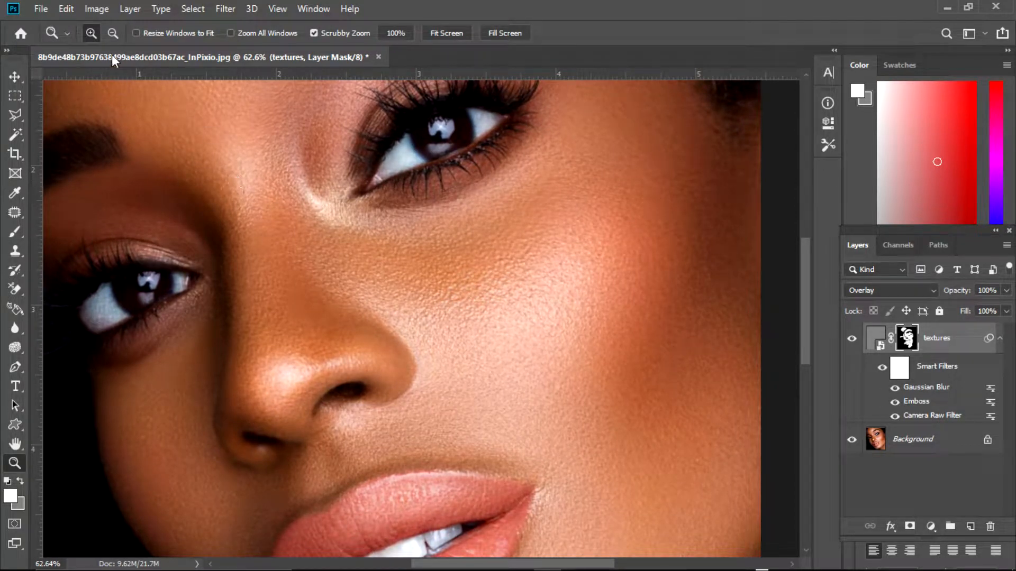
pyautogui.click(112, 33)
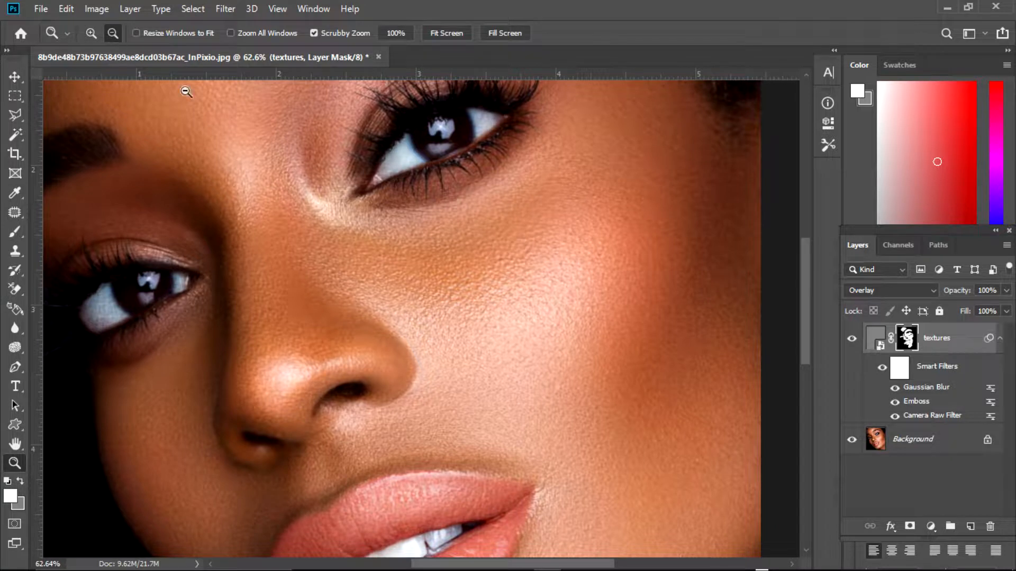
pyautogui.moveTo(340, 250); pyautogui.dragTo(339, 251)
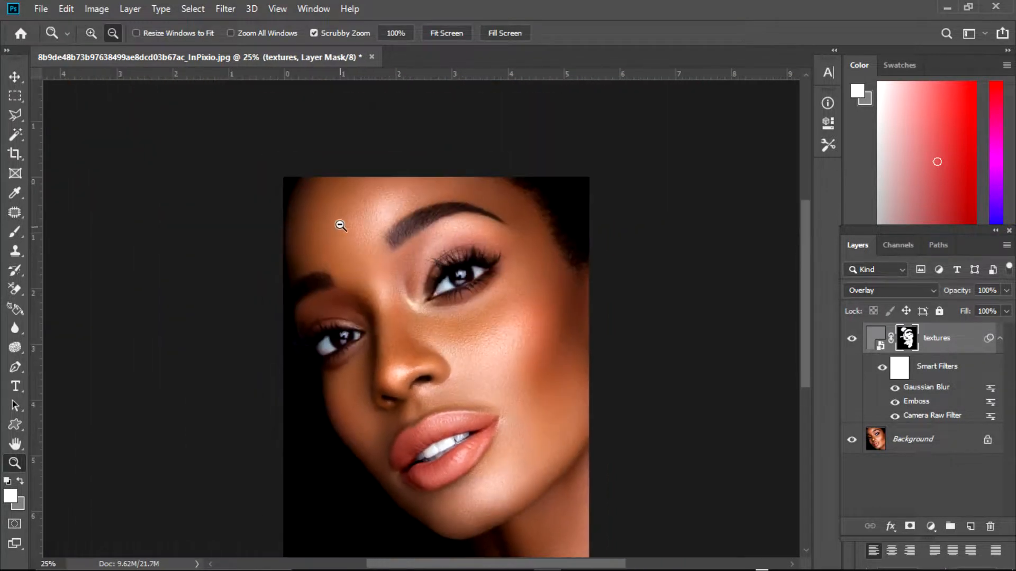
pyautogui.click(458, 355)
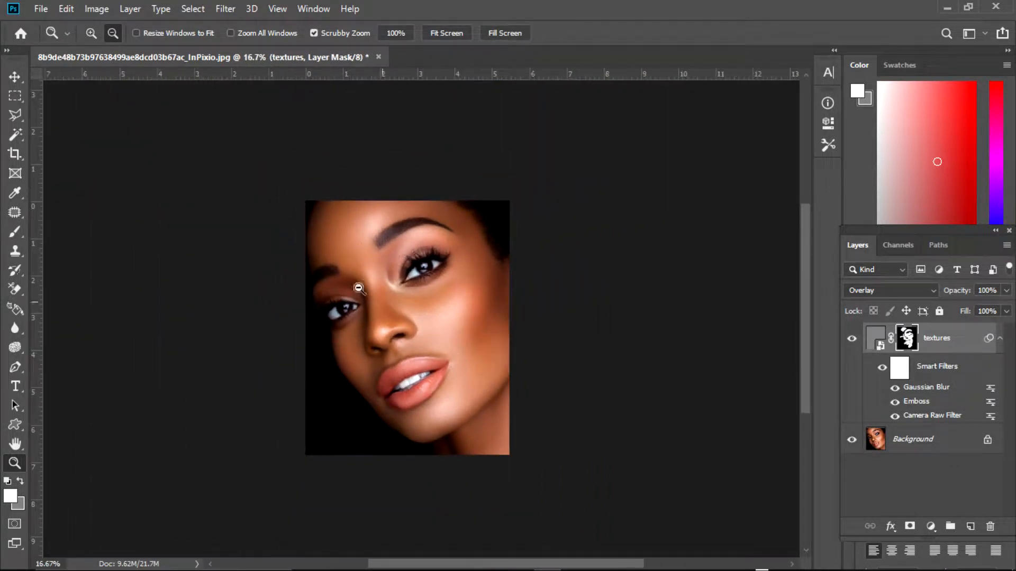
pyautogui.click(92, 35)
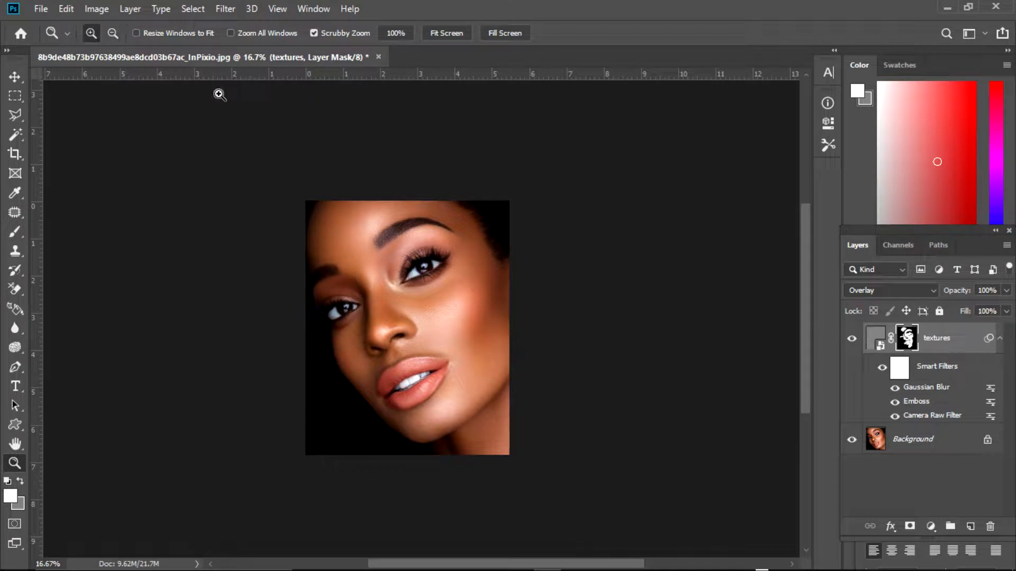
pyautogui.click(435, 328)
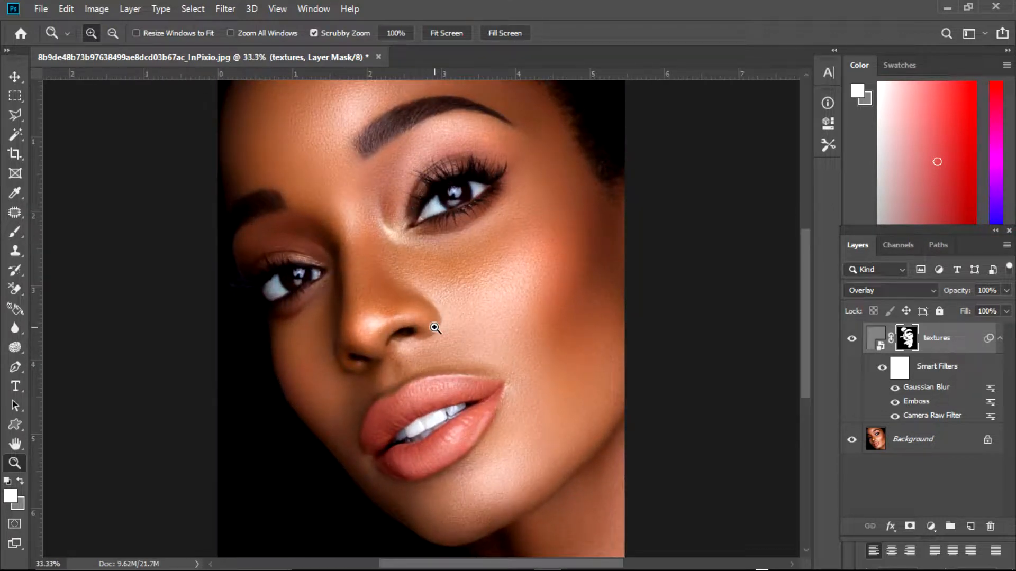
pyautogui.click(18, 443)
pyautogui.moveTo(508, 287); pyautogui.dragTo(534, 318)
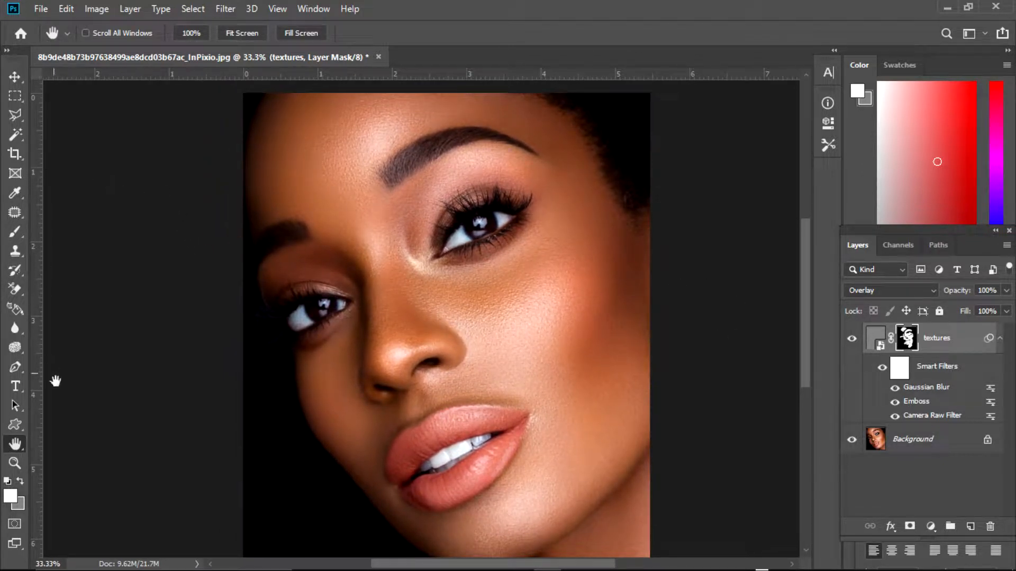
pyautogui.click(14, 463)
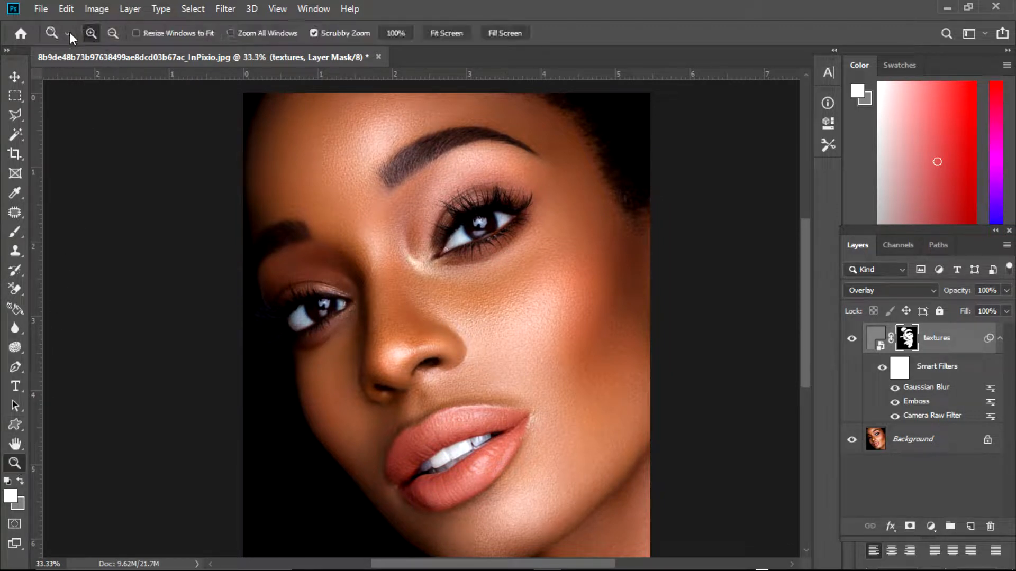
pyautogui.click(439, 33)
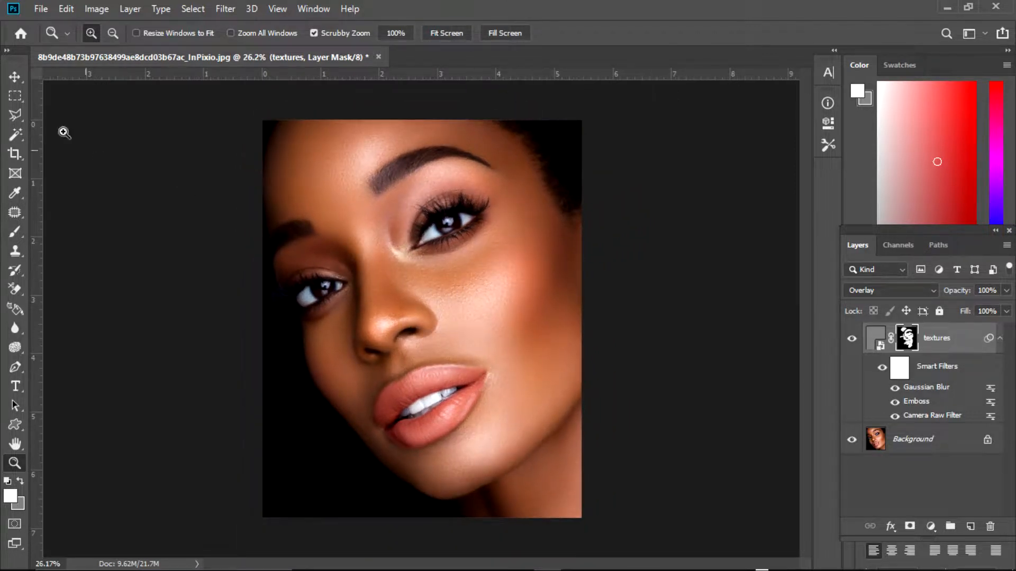
# Step: Set up an export of the textured portrait with JPG as the file format
pyautogui.click(42, 9)
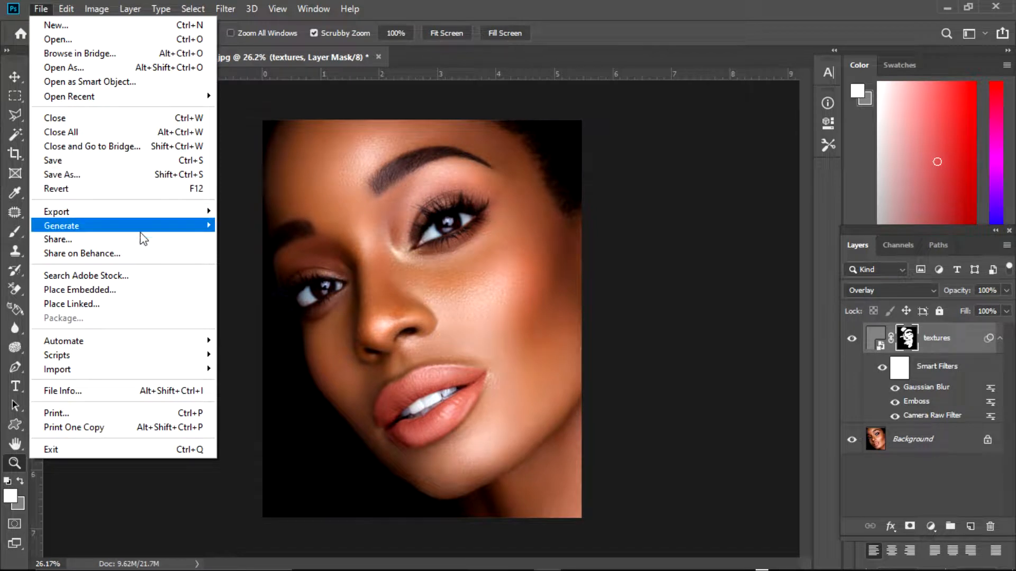
pyautogui.moveTo(159, 216)
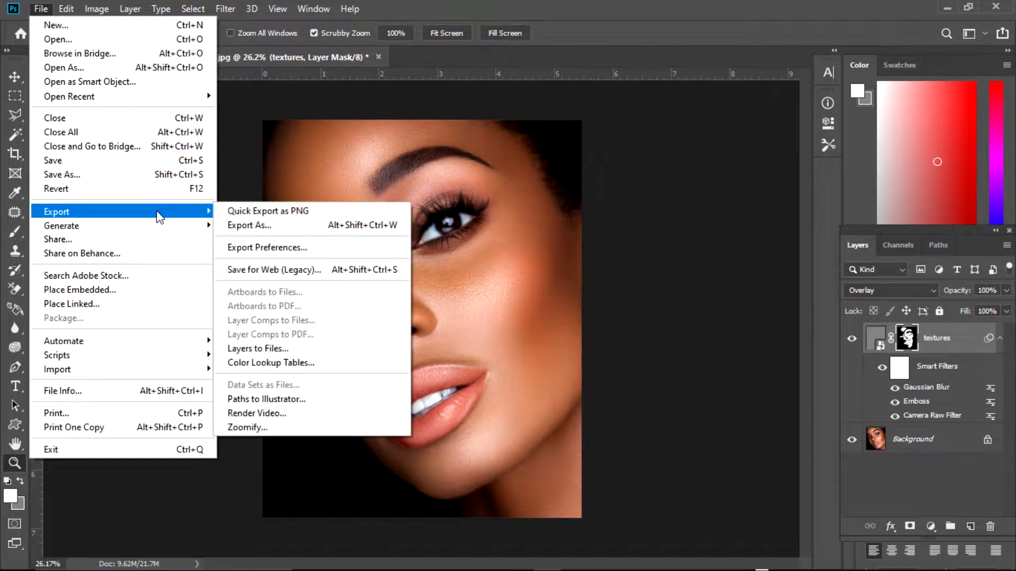
pyautogui.click(296, 223)
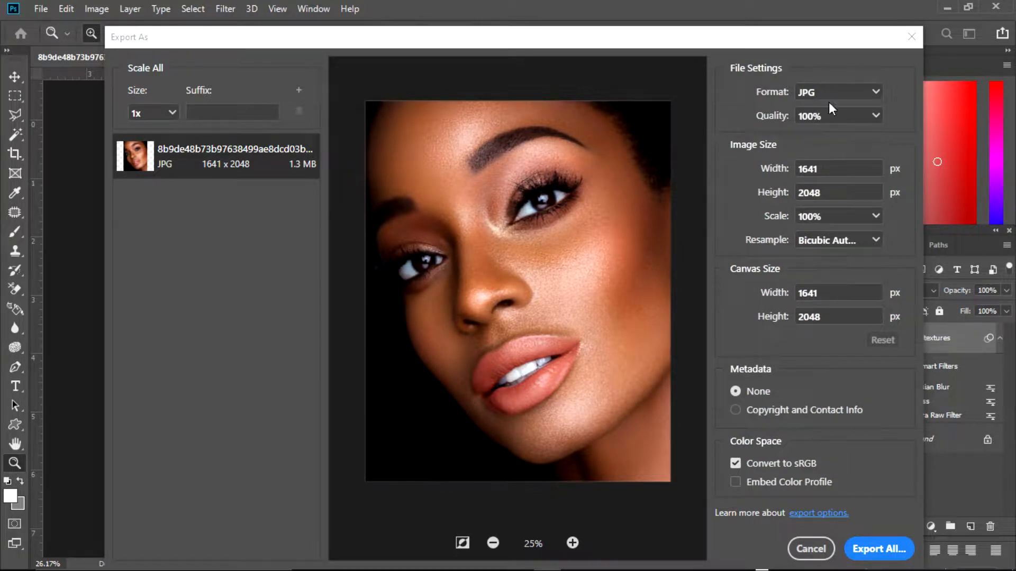
pyautogui.click(860, 93)
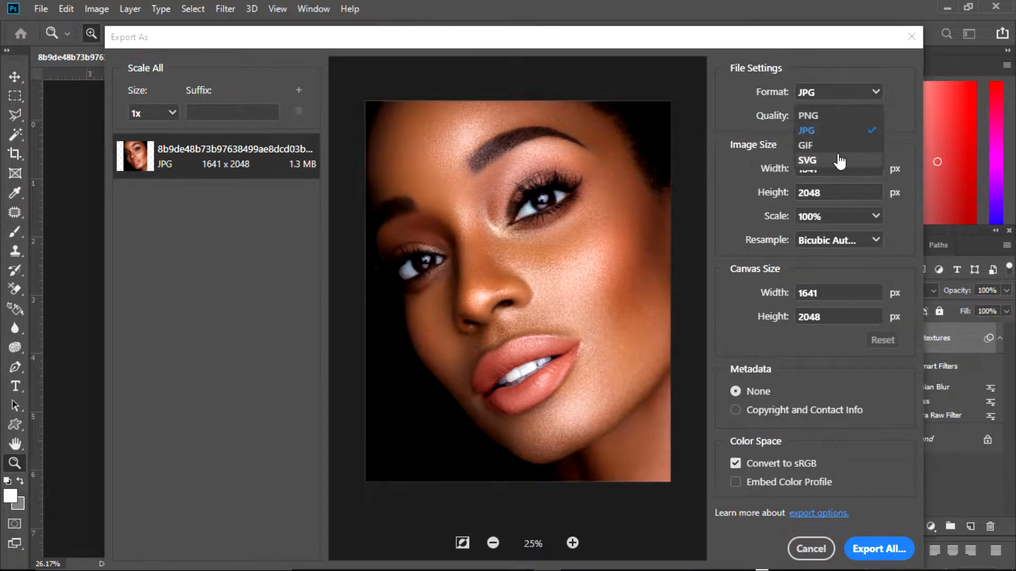
pyautogui.click(827, 129)
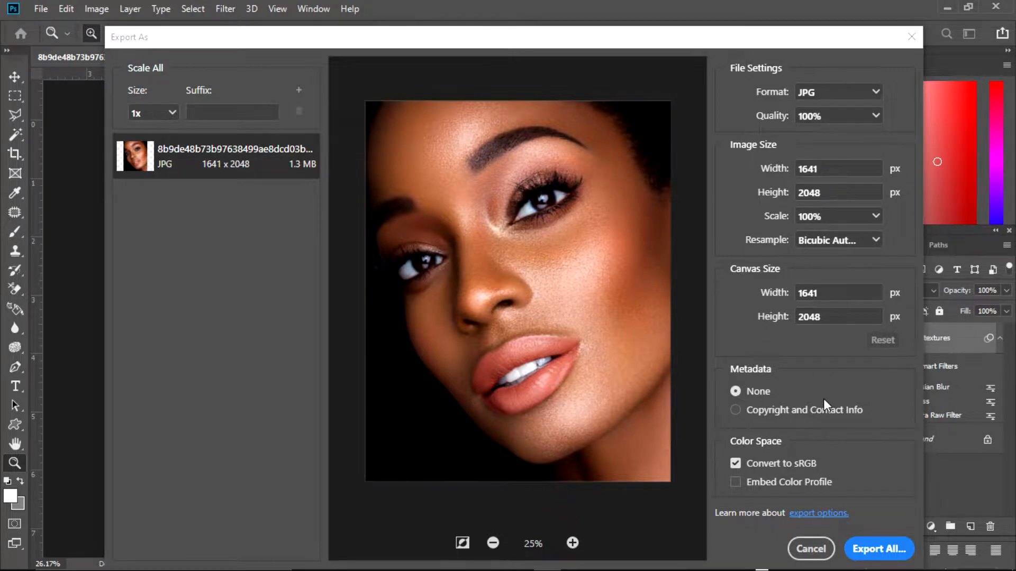
# Step: Export the portrait to the Slides folder under the file name "finished", declining to replace the existing image
pyautogui.click(884, 550)
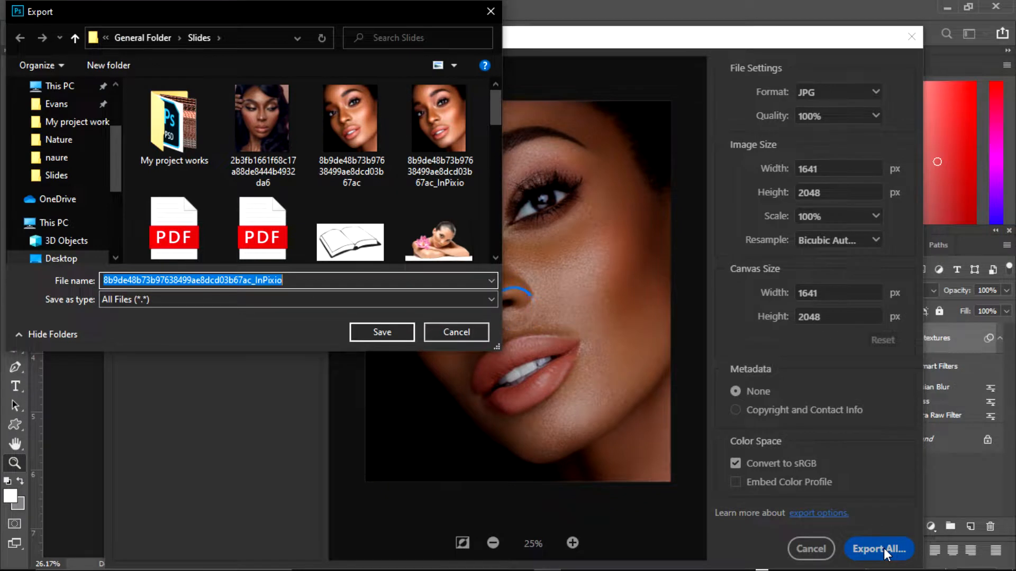
pyautogui.click(393, 329)
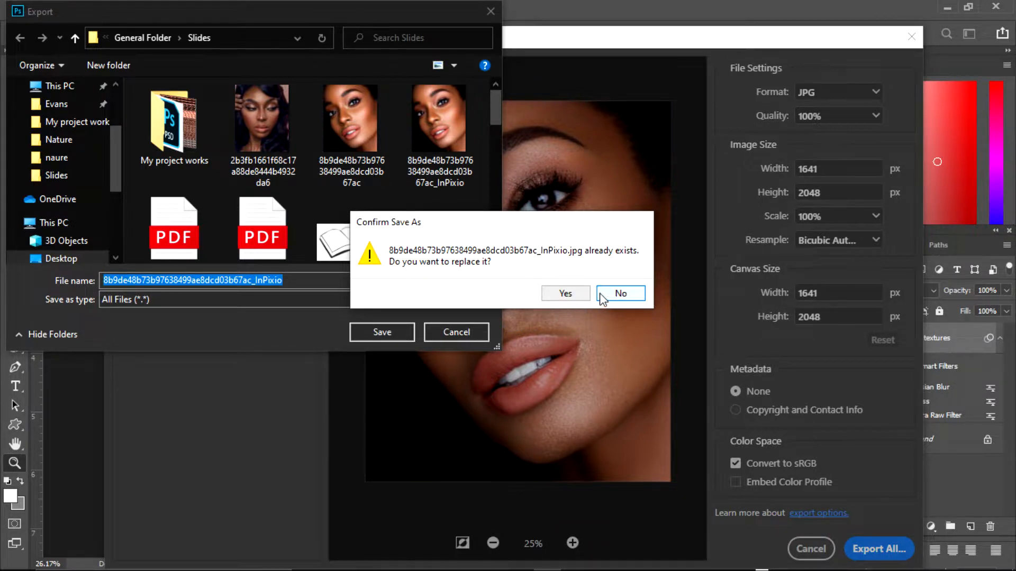
pyautogui.click(619, 293)
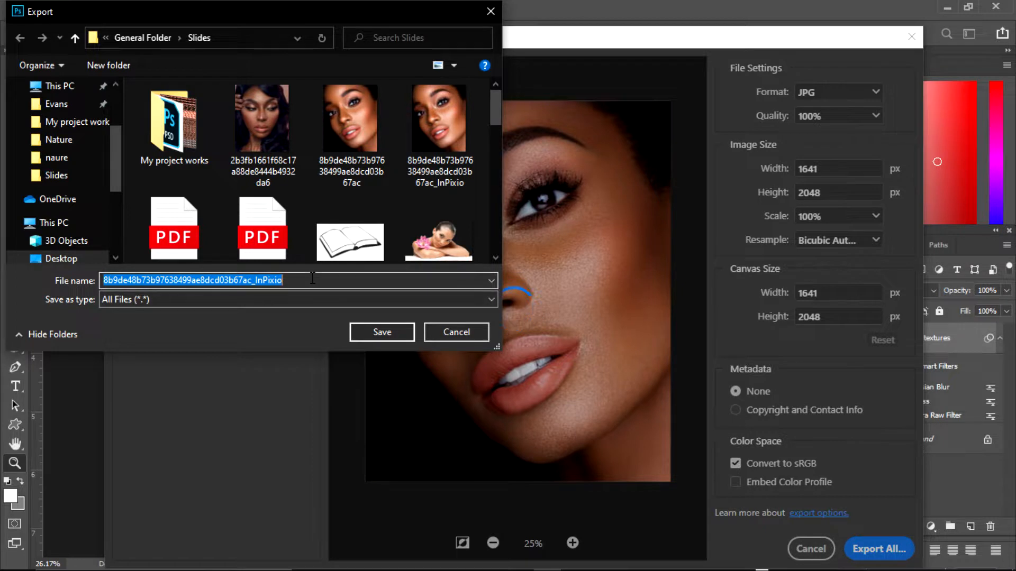
pyautogui.write('f')
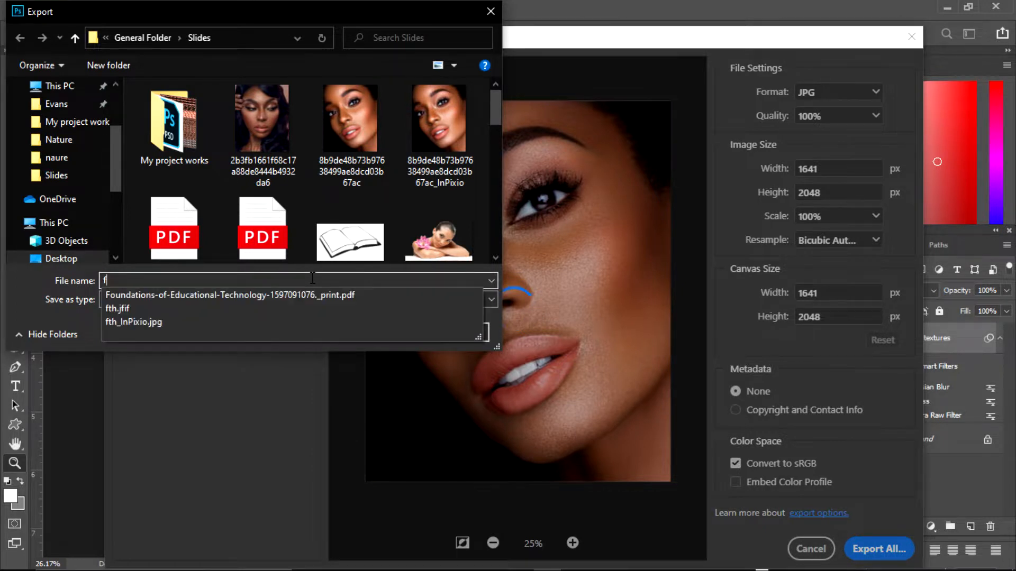
pyautogui.write('inish')
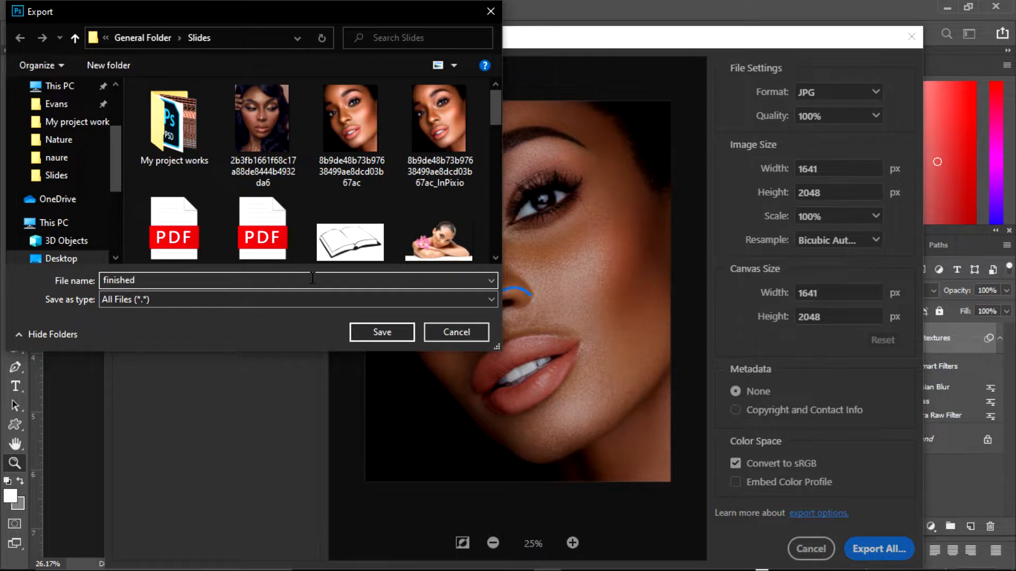
pyautogui.write('ed')
pyautogui.press('Return')
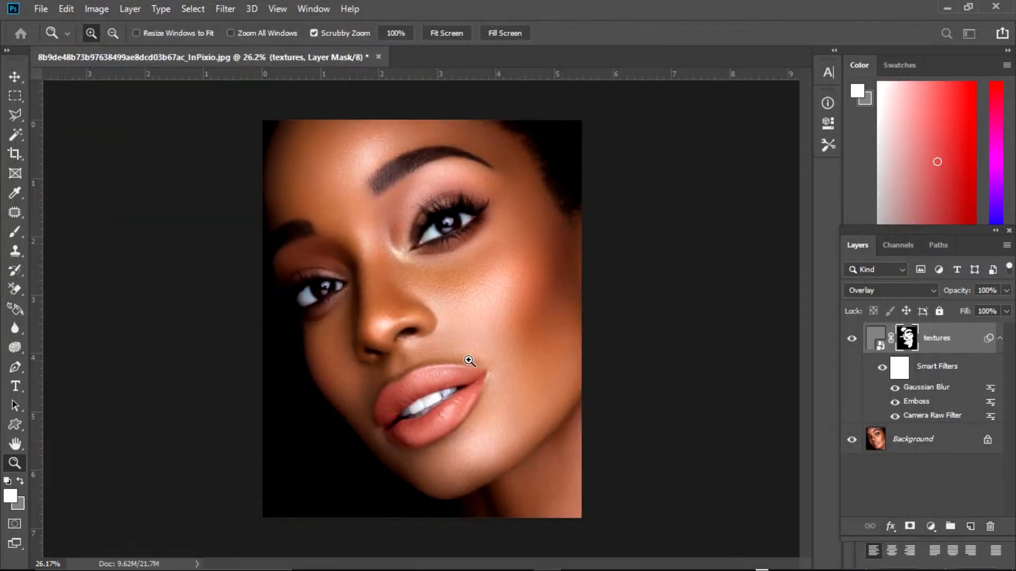
# Step: Examine the skin texture close up at 66.67% around the mouth, nose, cheek and eyes
pyautogui.click(430, 354)
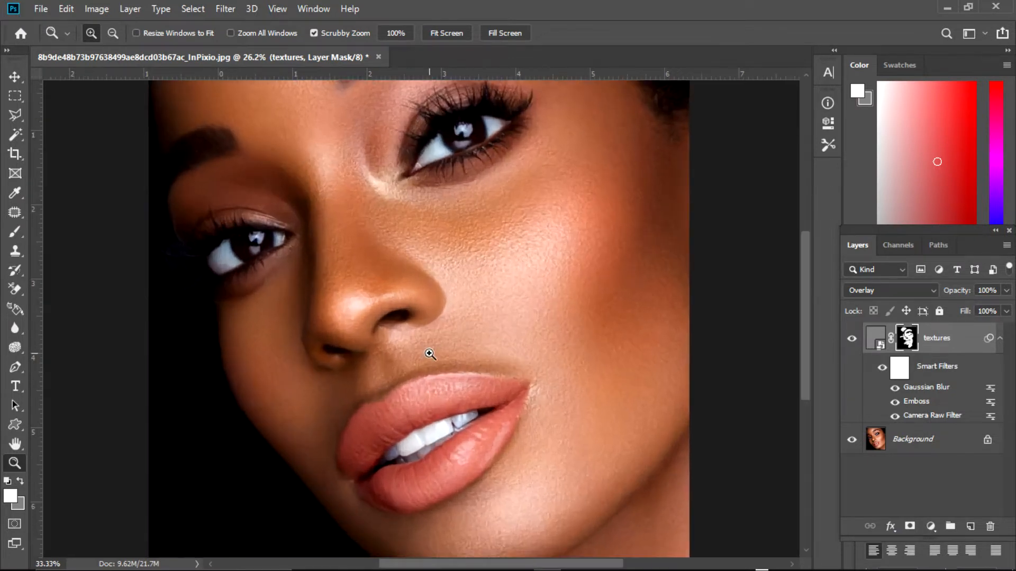
pyautogui.click(430, 355)
pyautogui.click(430, 354)
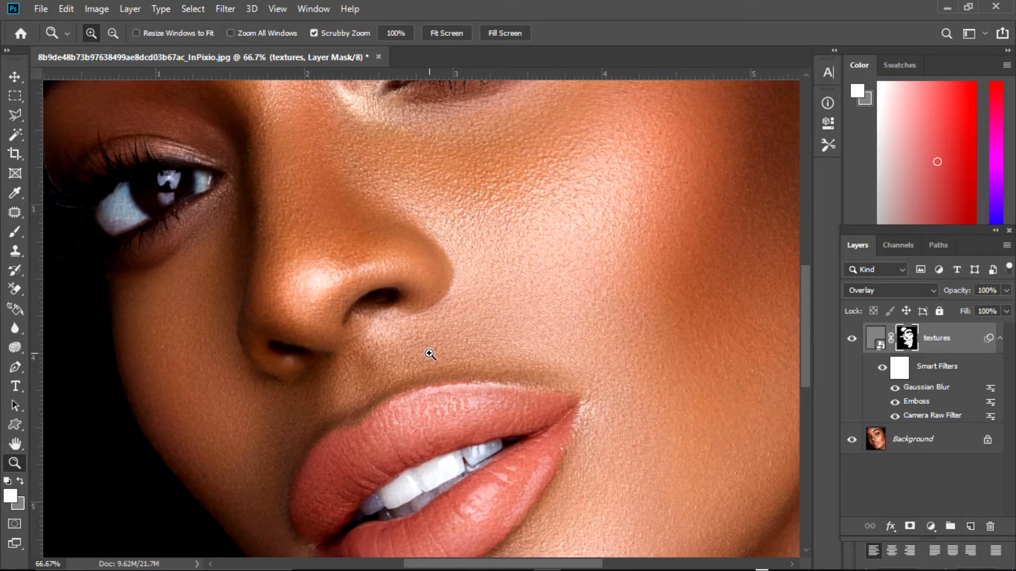
pyautogui.click(21, 443)
pyautogui.moveTo(503, 460); pyautogui.dragTo(442, 401)
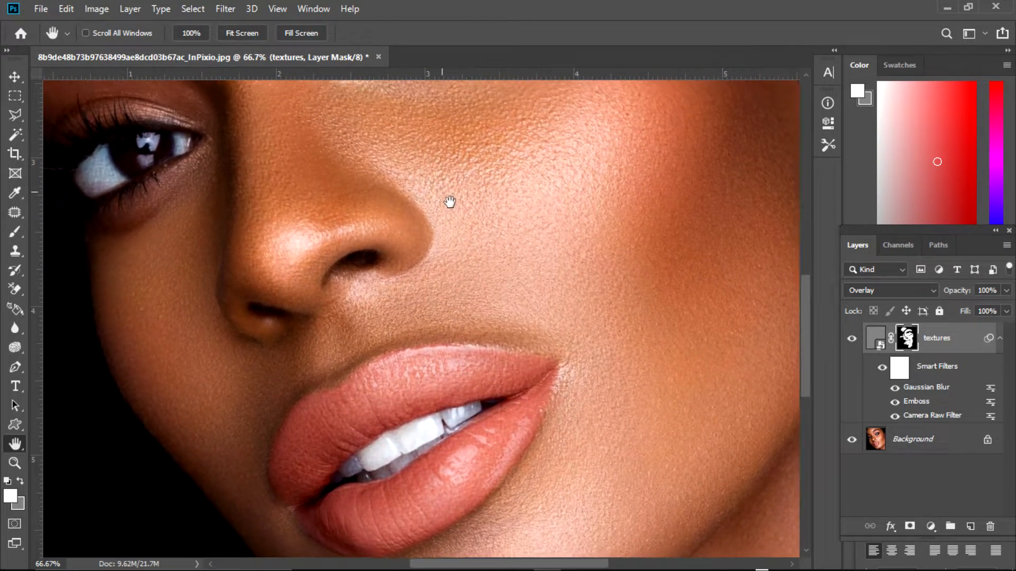
pyautogui.moveTo(449, 201); pyautogui.dragTo(467, 335)
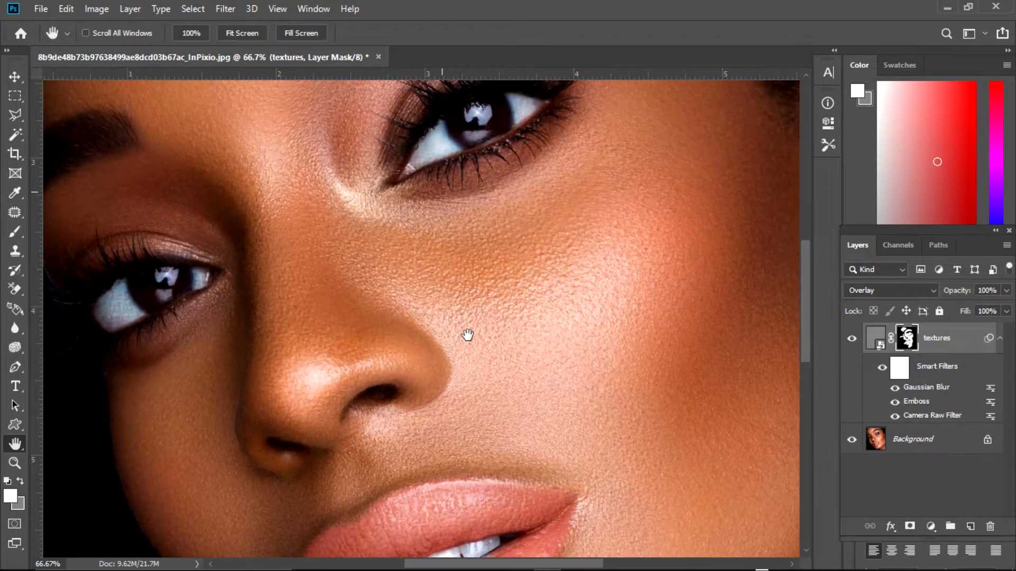
pyautogui.moveTo(454, 203); pyautogui.dragTo(543, 286)
pyautogui.moveTo(390, 170); pyautogui.dragTo(261, 97)
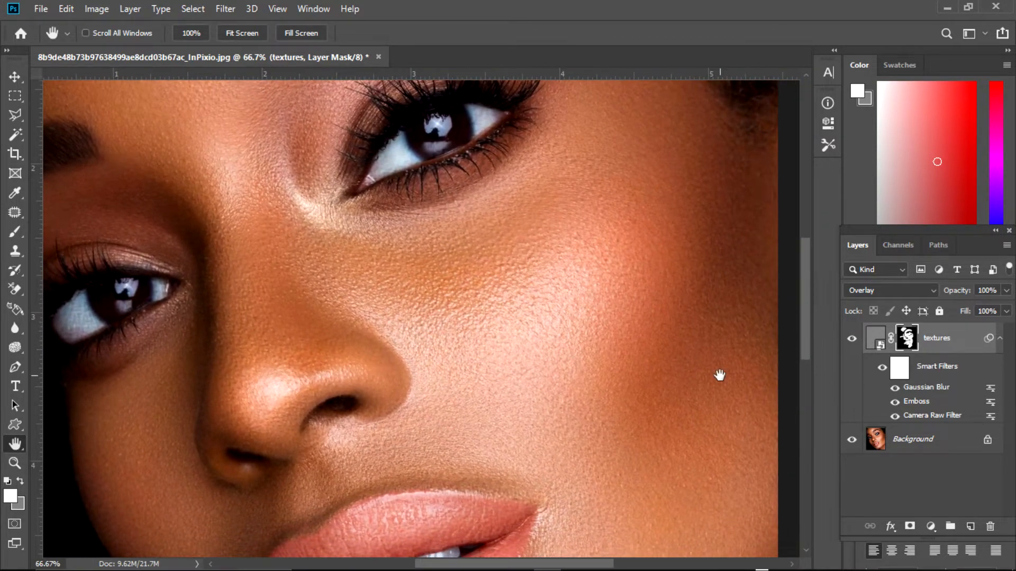
# Step: Compare the skin with the textures layer hidden and shown, then view the whole portrait fitted to the screen
pyautogui.click(853, 343)
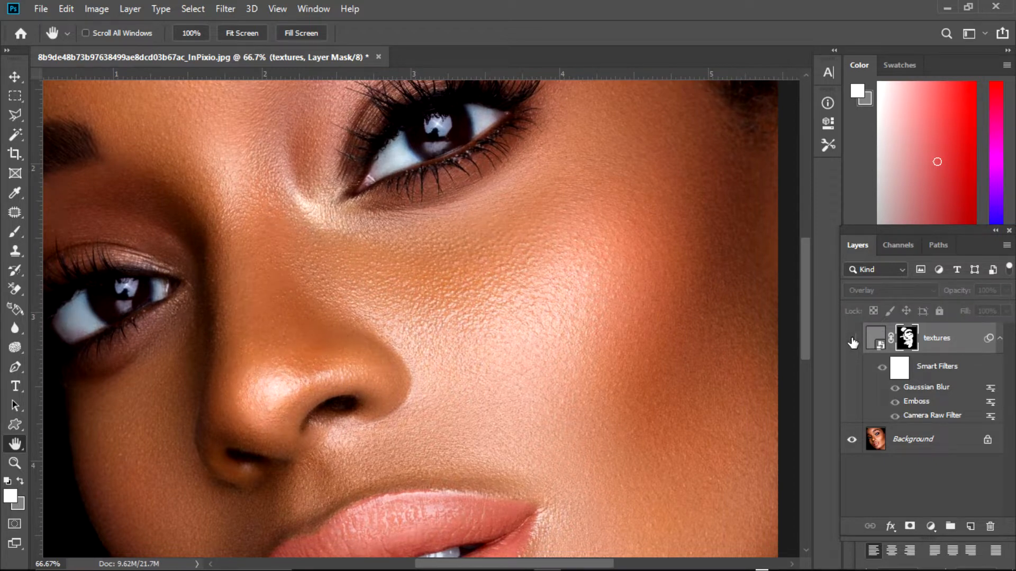
pyautogui.click(853, 343)
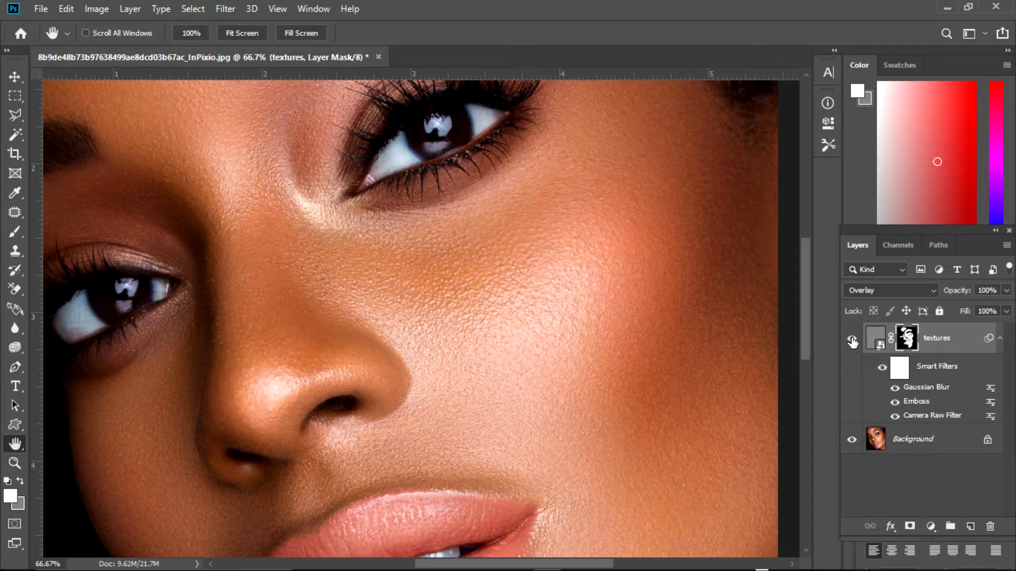
pyautogui.click(853, 343)
pyautogui.click(853, 343)
pyautogui.click(853, 342)
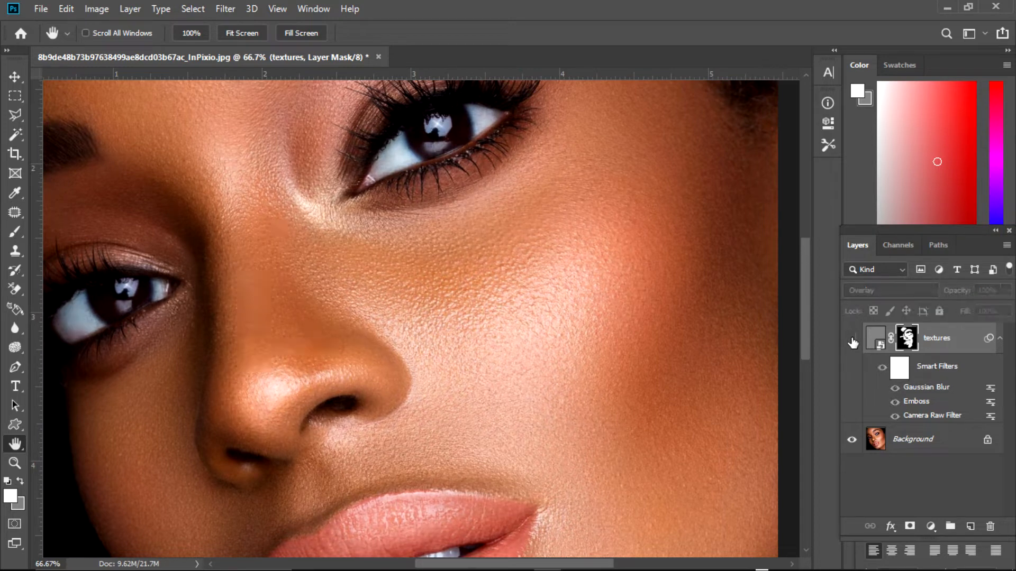
pyautogui.click(853, 343)
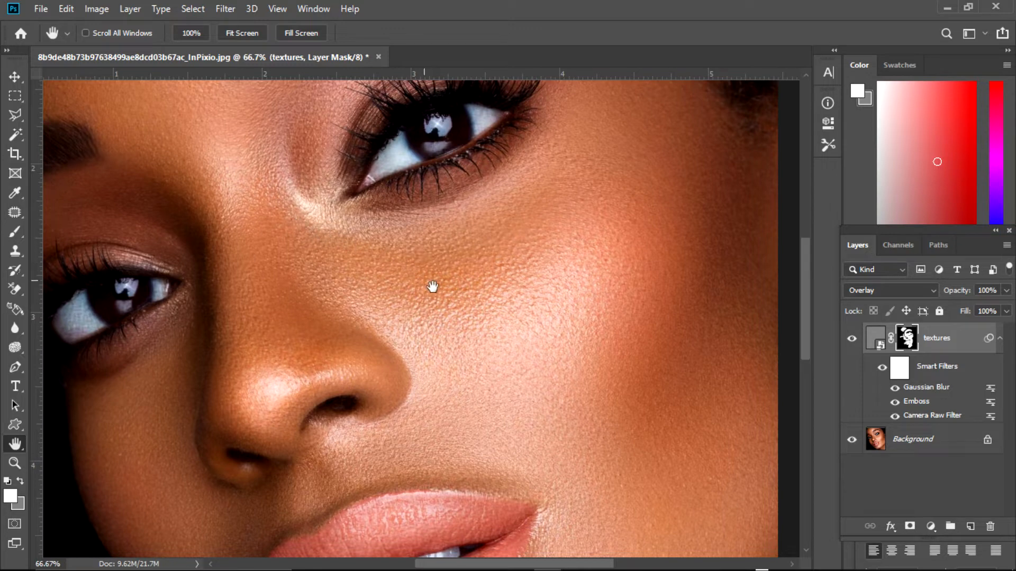
pyautogui.moveTo(512, 316); pyautogui.dragTo(612, 301)
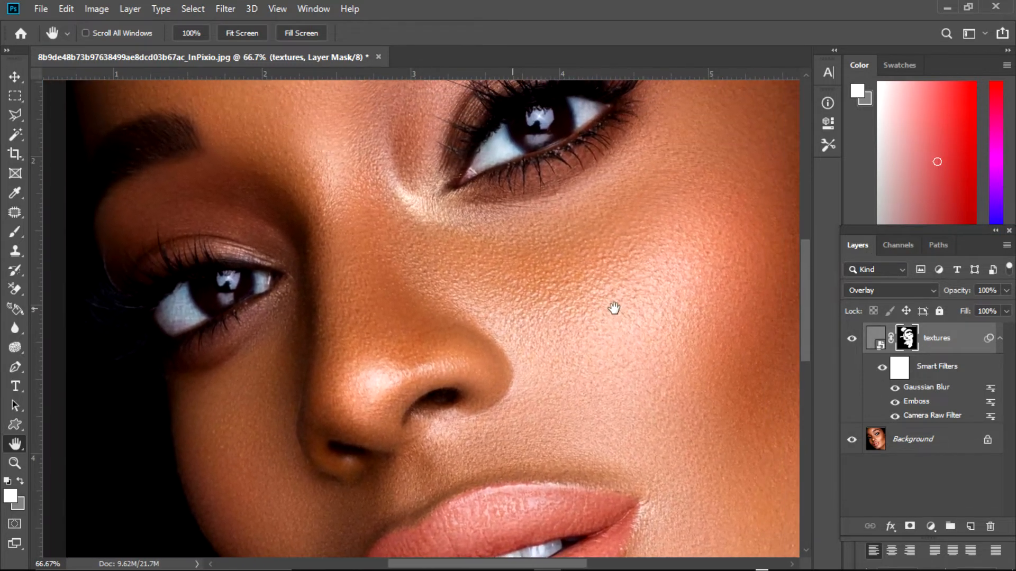
pyautogui.click(17, 461)
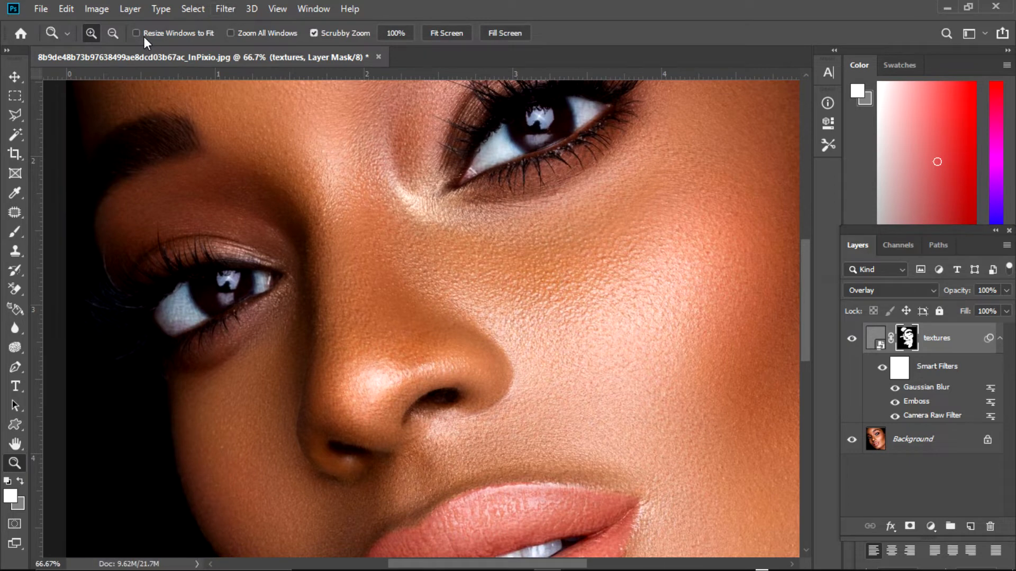
pyautogui.click(438, 33)
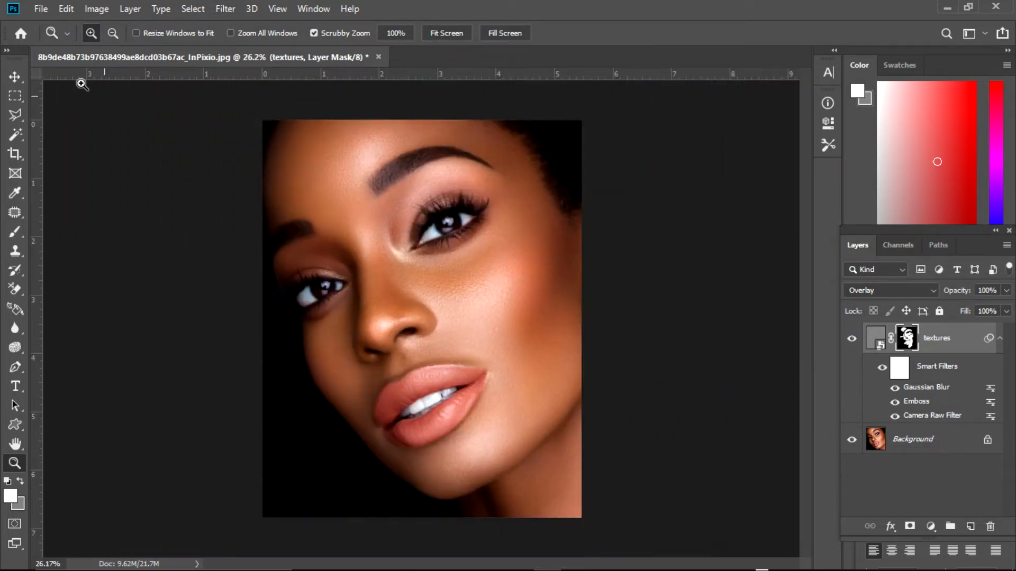
pyautogui.click(17, 78)
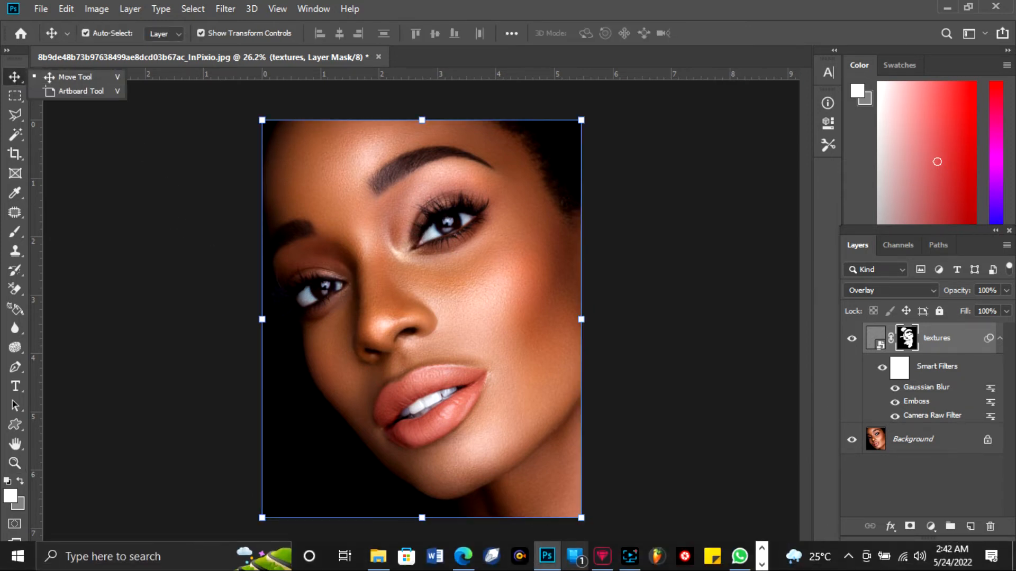
pyautogui.moveTo(632, 560)
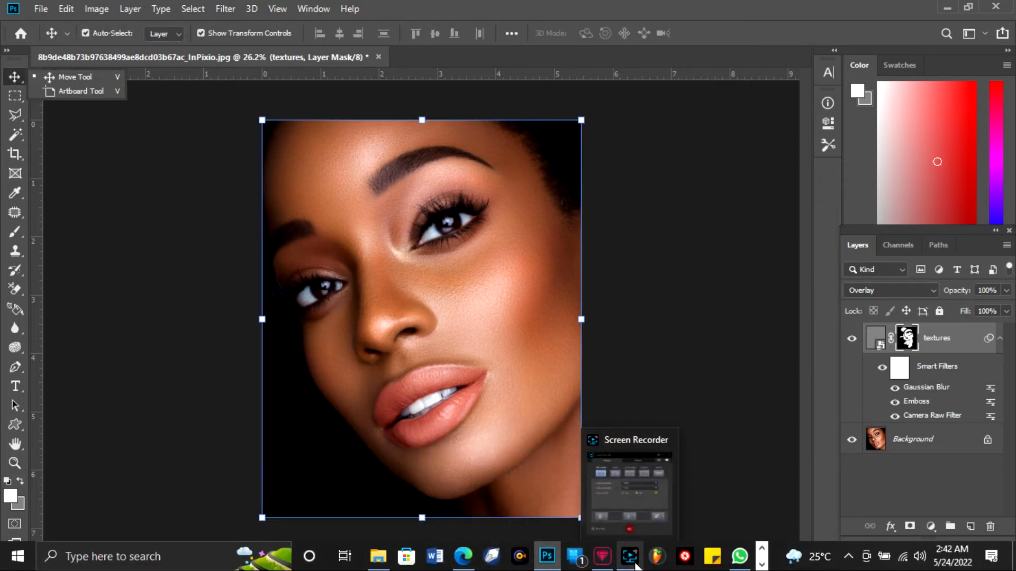
pyautogui.click(634, 563)
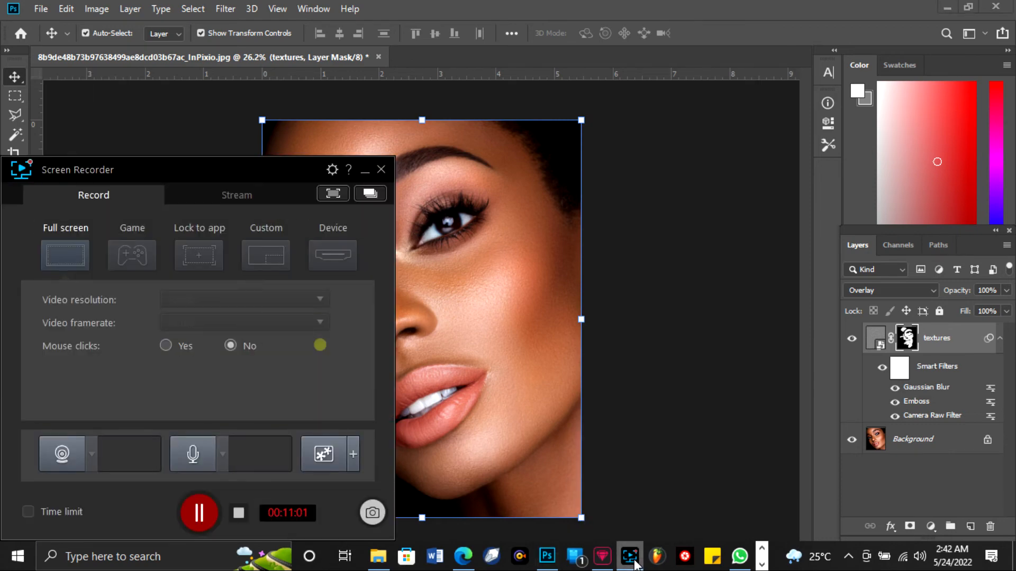